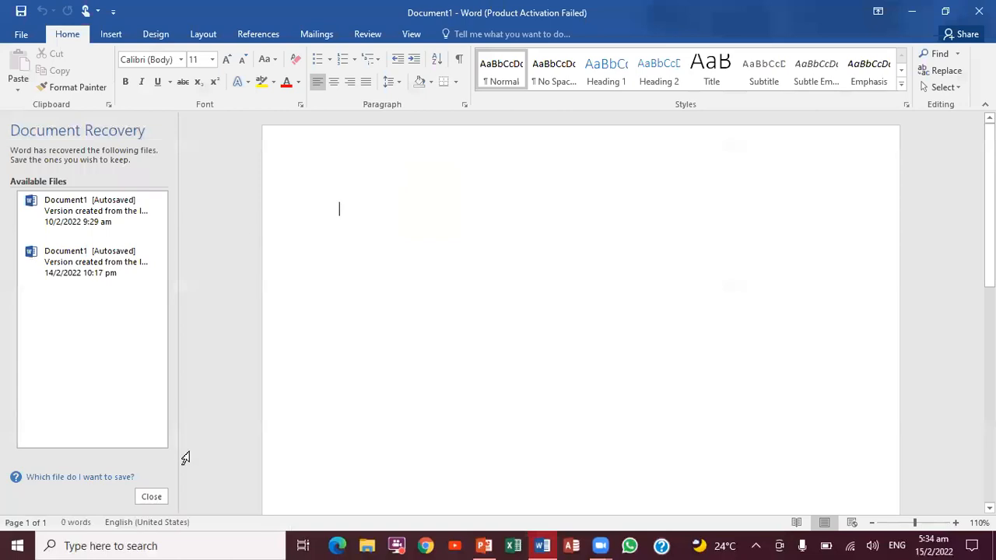
# Close the Document Recovery pane and choose to remove the recovered files.
pyautogui.click(150, 498)
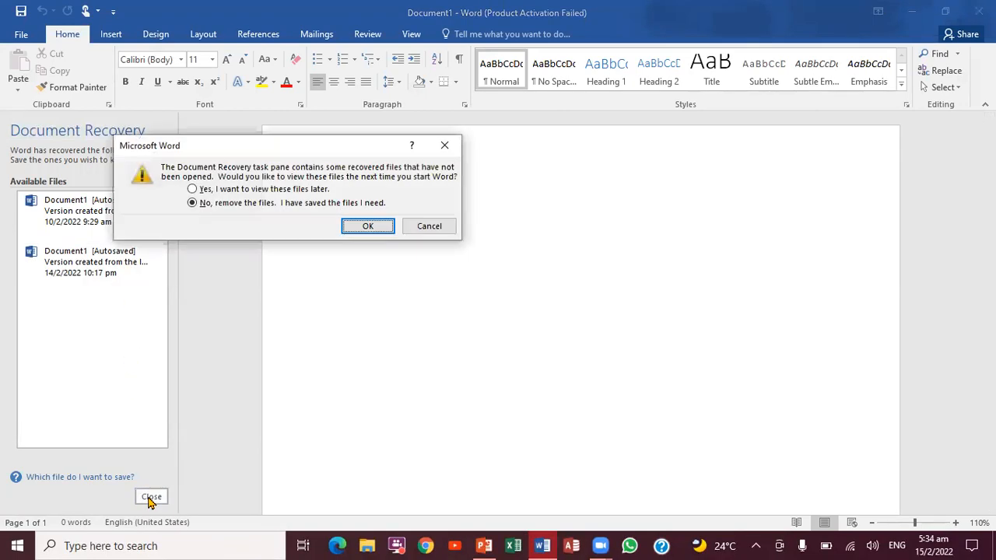
pyautogui.click(368, 228)
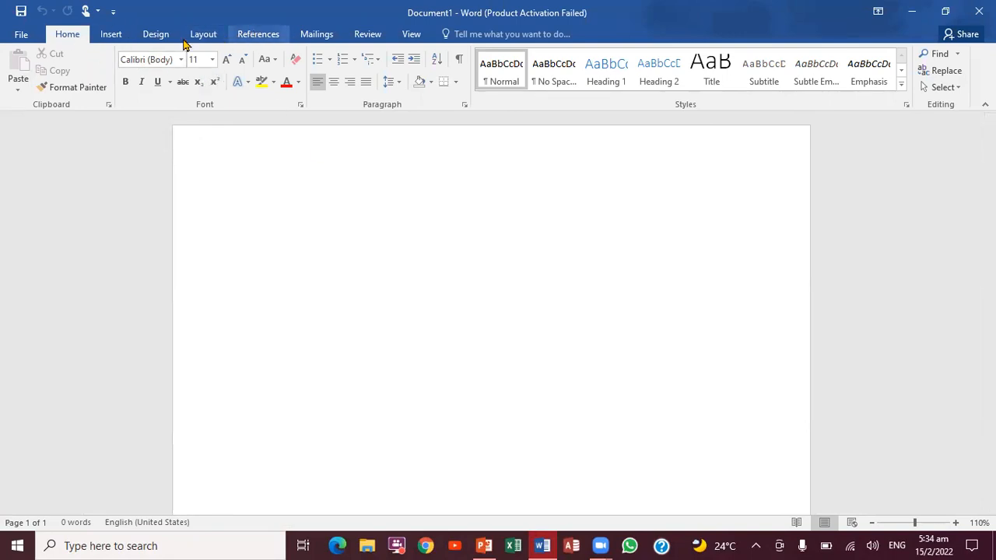
# Insert a table of 8 columns by 3 rows into the blank document using the table size grid.
pyautogui.click(111, 35)
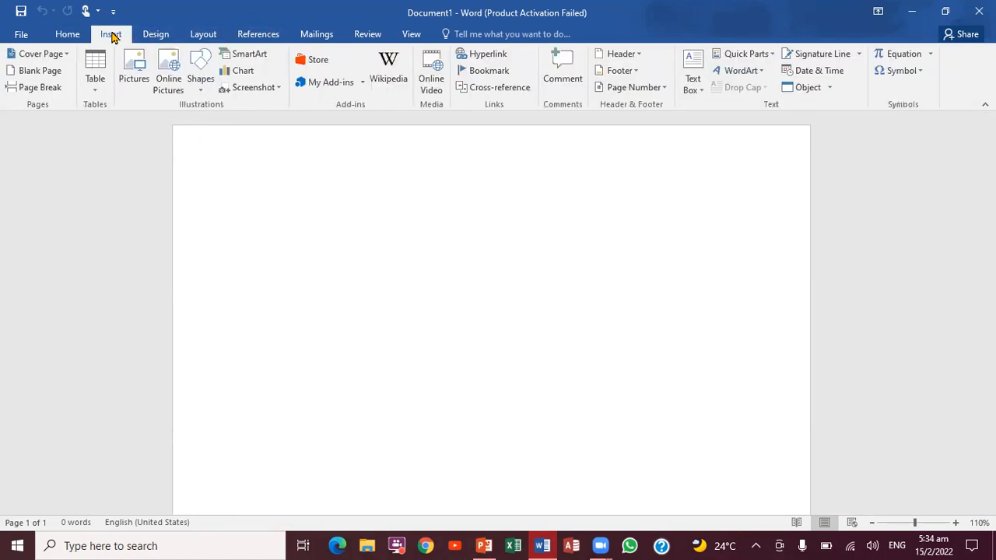
pyautogui.click(96, 93)
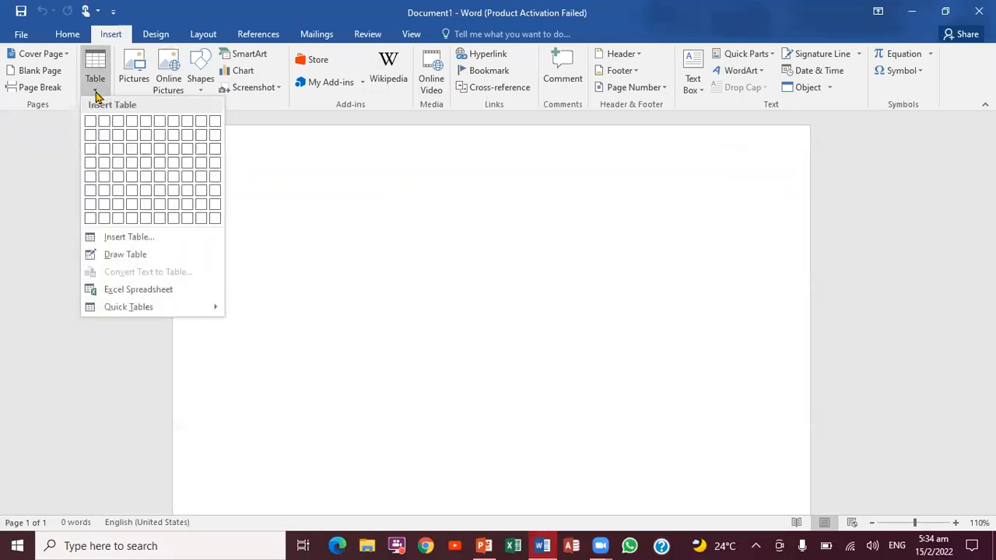
pyautogui.click(186, 153)
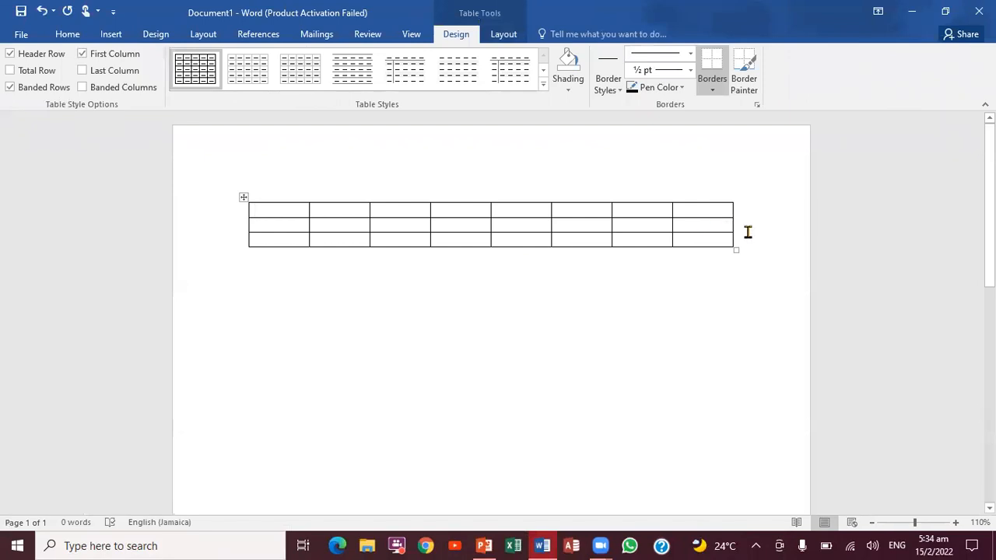
# Add two more rows at the end of the eight-column table.
pyautogui.click(755, 240)
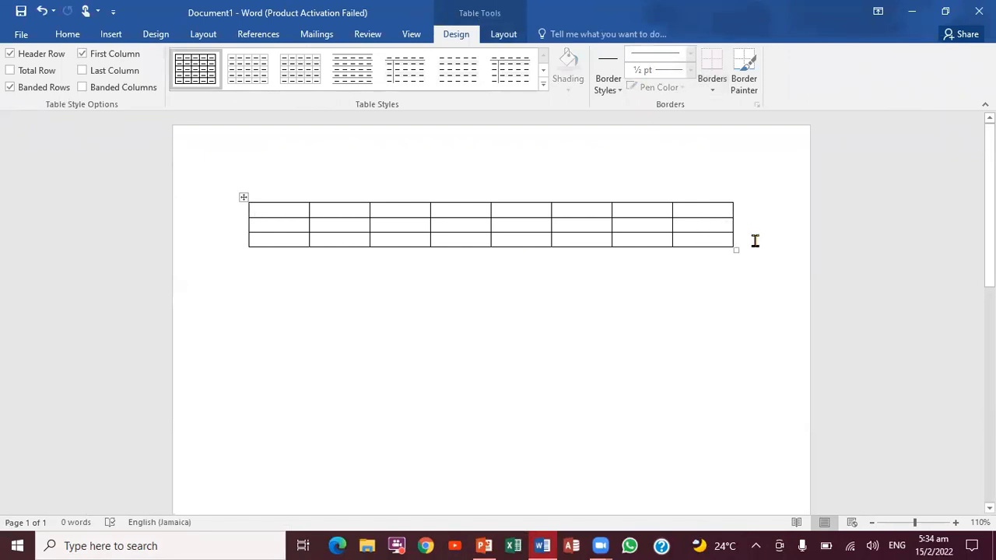
pyautogui.press('Return')
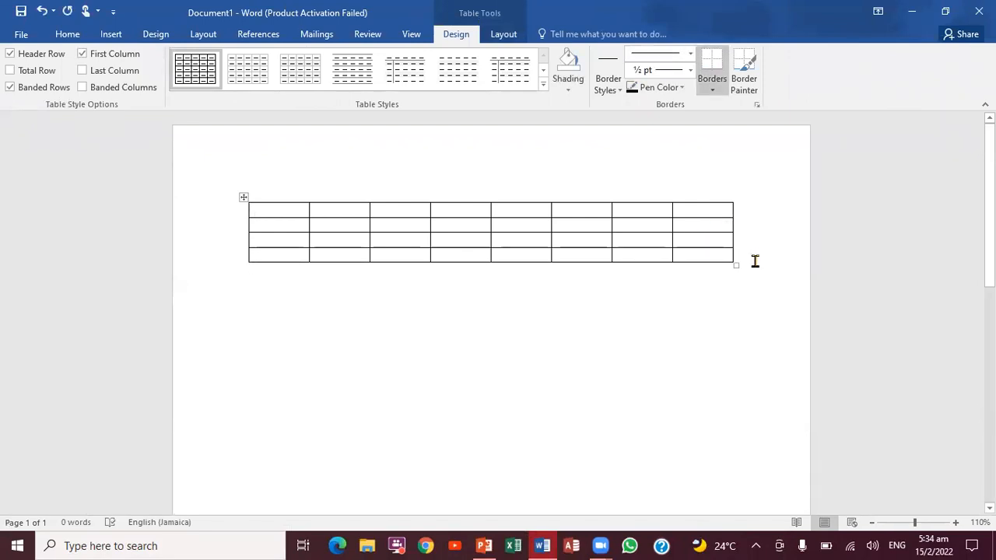
pyautogui.click(755, 261)
pyautogui.press('Return')
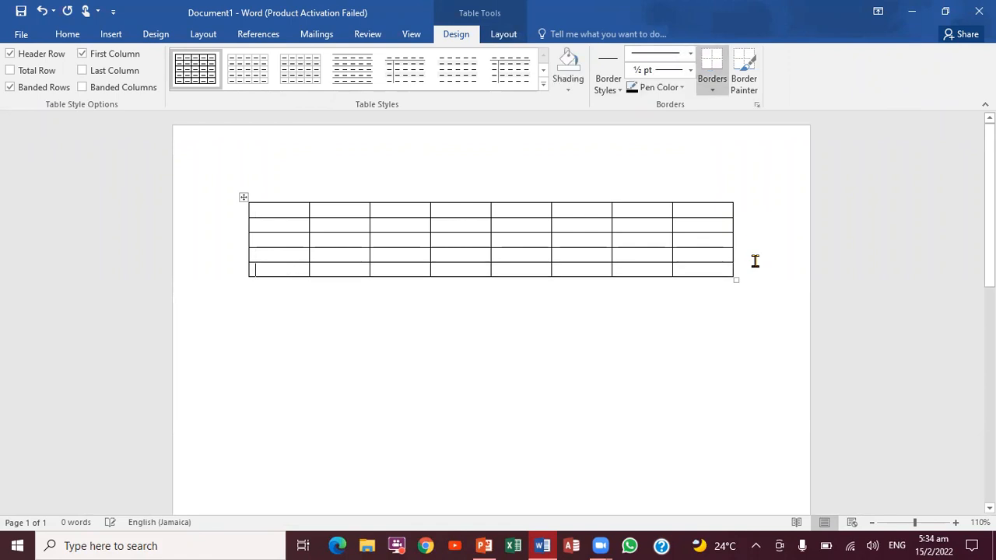
# Insert a second table below the first, with 5 columns, 2 rows and an automatic fixed column width.
pyautogui.click(327, 321)
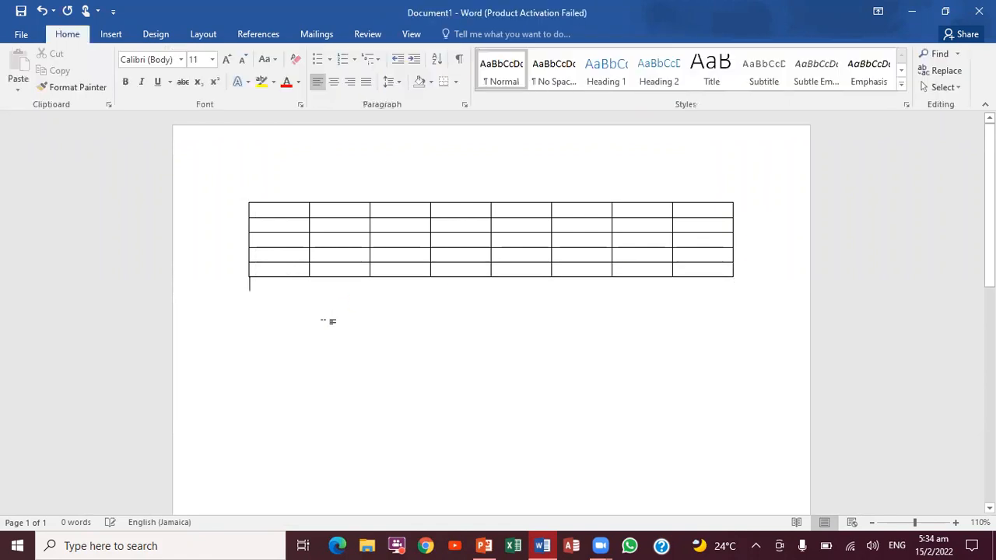
pyautogui.click(110, 41)
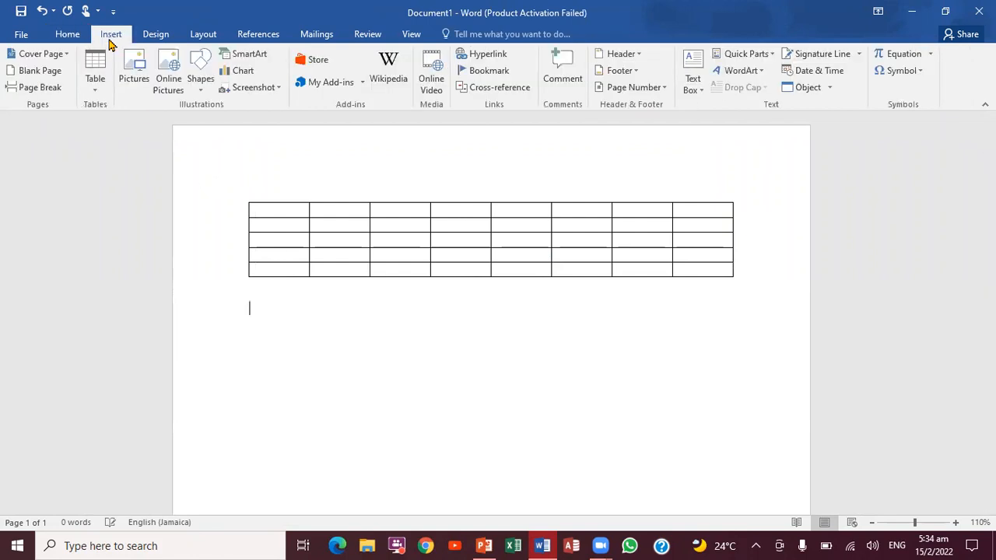
pyautogui.click(96, 87)
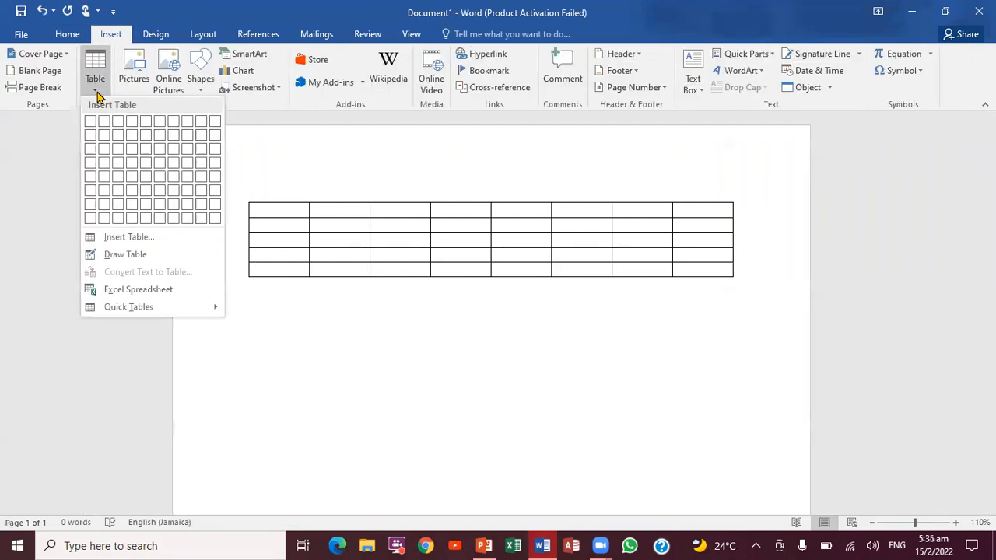
pyautogui.click(125, 237)
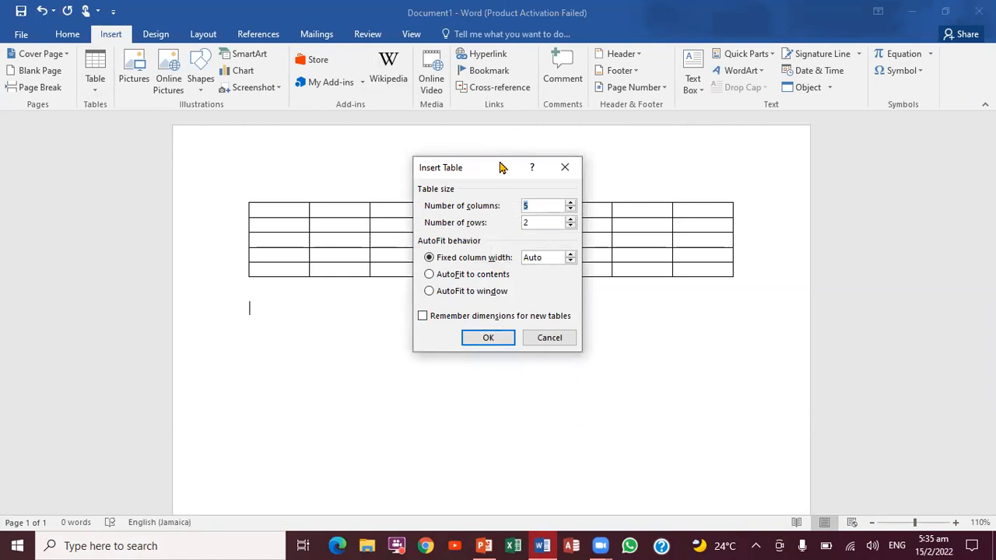
pyautogui.moveTo(502, 167); pyautogui.dragTo(422, 176)
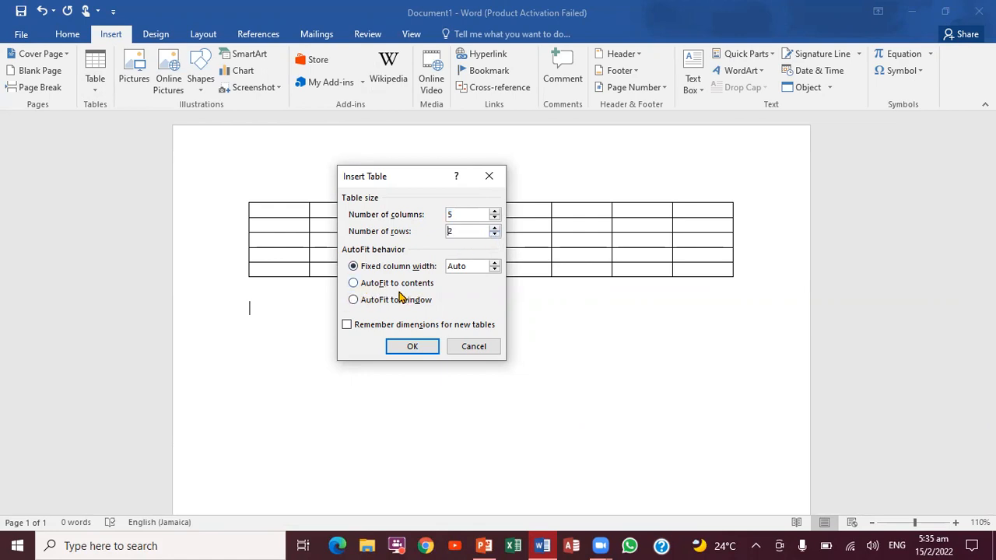
pyautogui.click(412, 347)
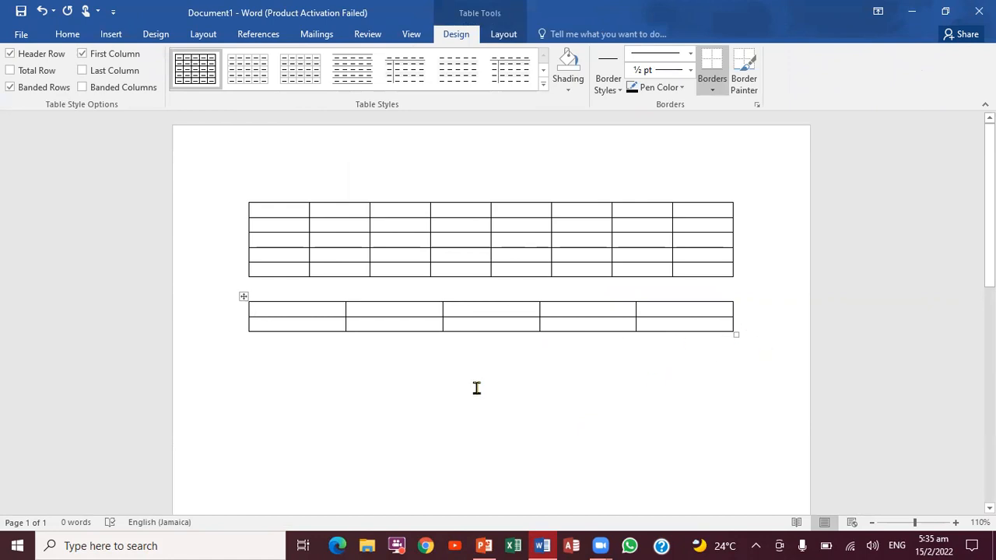
# Draw the outline of a third table below the second one, about 15.6 cm wide and 2.5 cm high.
pyautogui.click(278, 359)
pyautogui.press('Return')
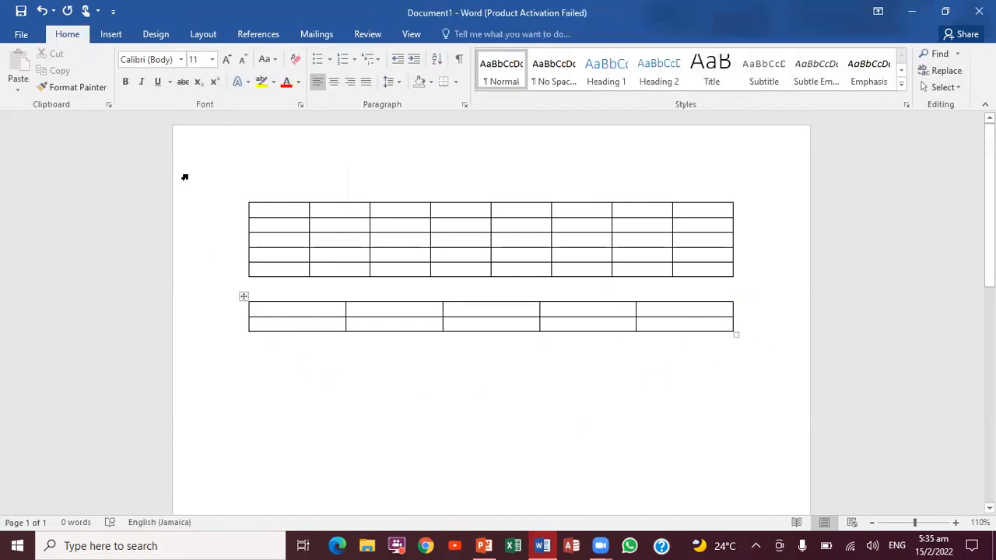
pyautogui.click(111, 33)
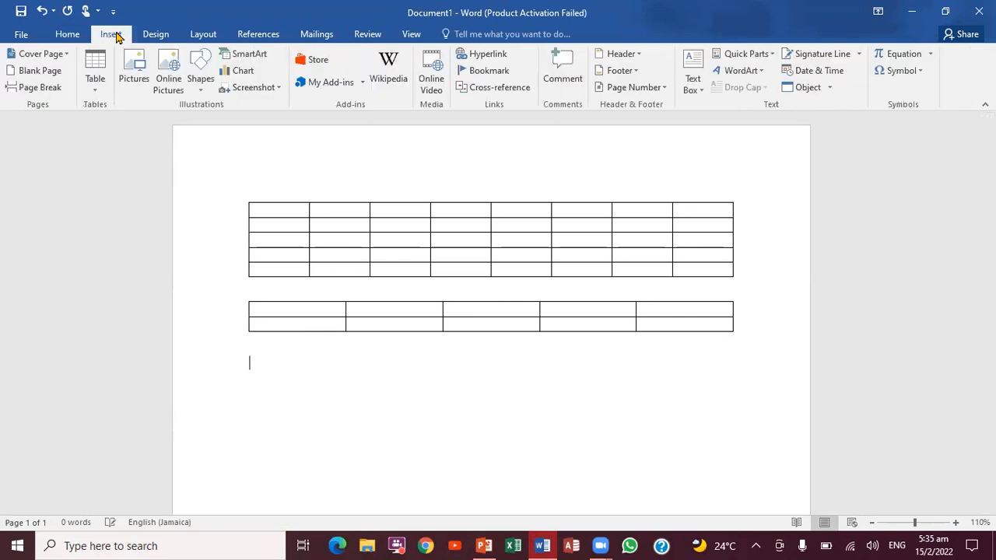
pyautogui.click(96, 90)
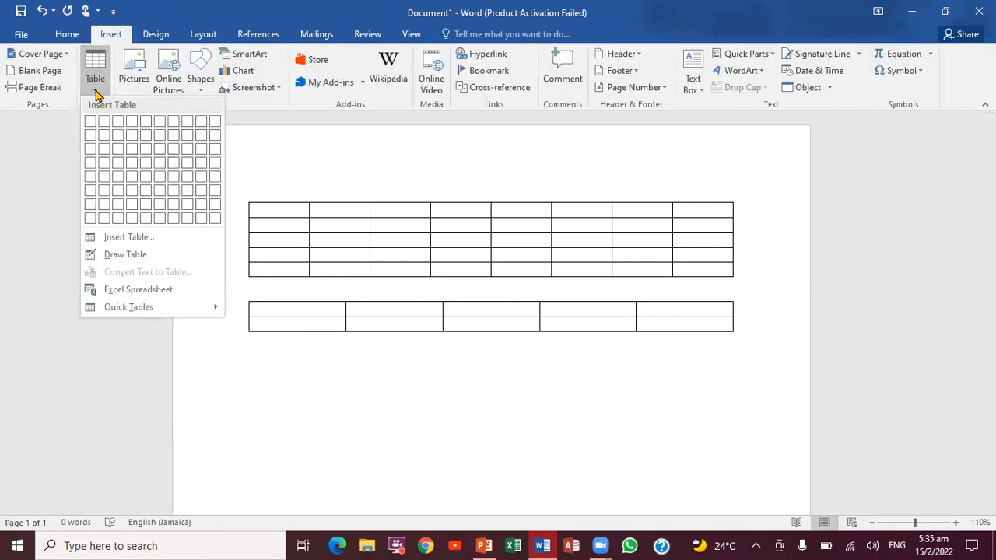
pyautogui.click(110, 261)
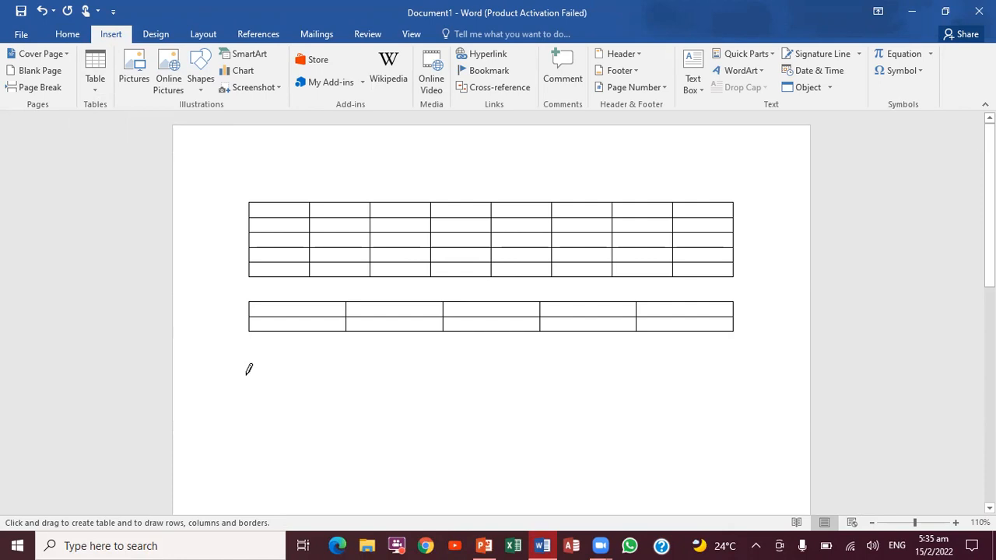
pyautogui.moveTo(247, 376)
pyautogui.mouseDown()
pyautogui.moveTo(318, 434)
pyautogui.moveTo(724, 454)
pyautogui.mouseUp()
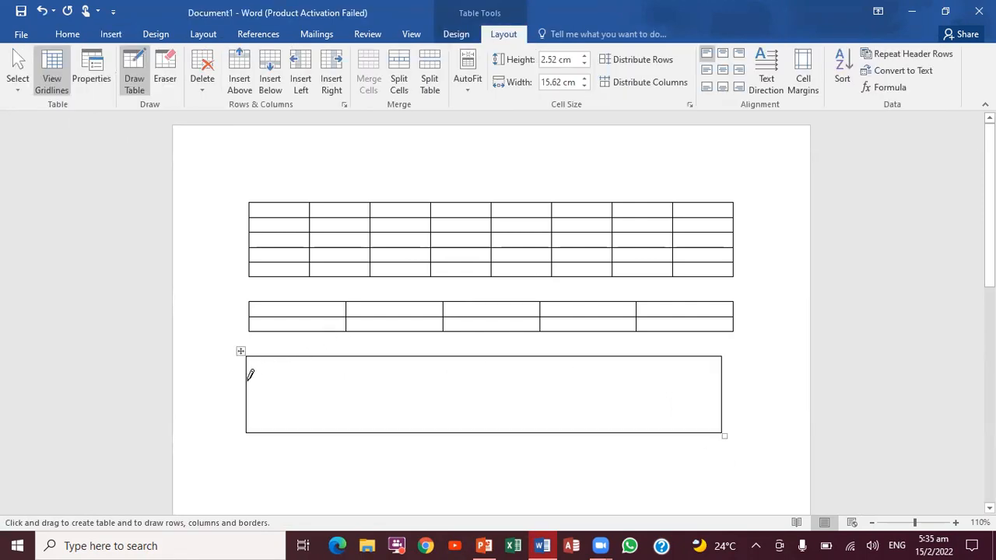
# Divide the hand-drawn table into three rows with two horizontal lines, undoing the stray nested table box.
pyautogui.moveTo(251, 375); pyautogui.dragTo(563, 355)
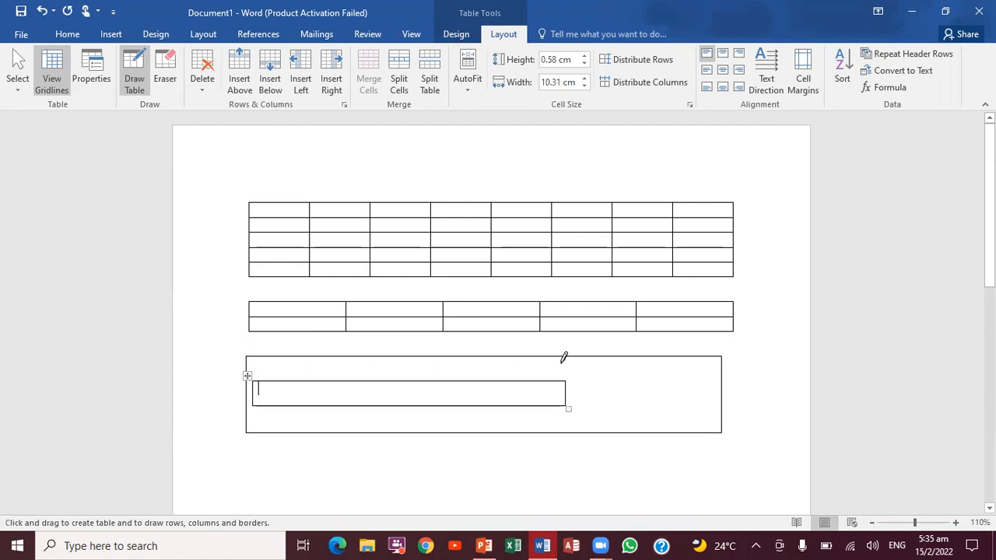
pyautogui.click(41, 13)
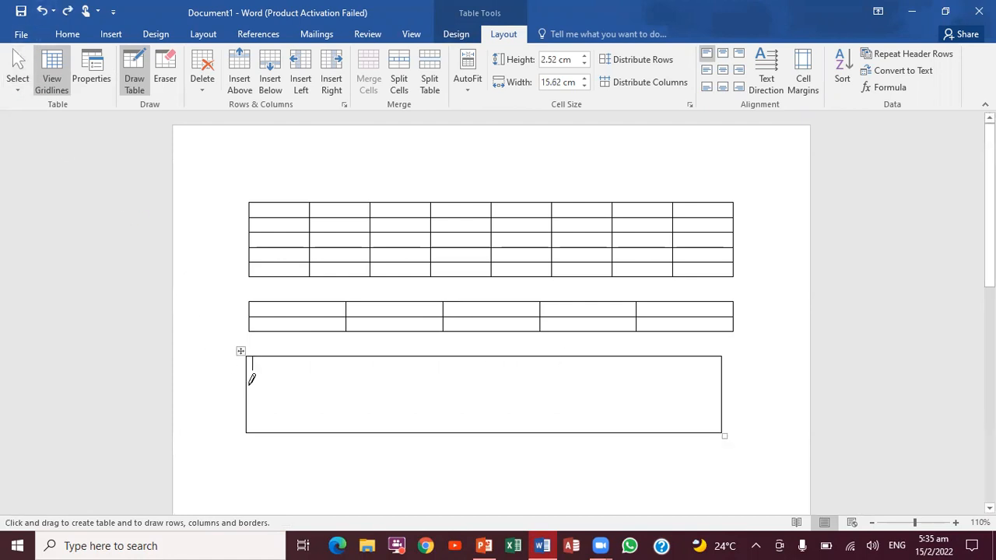
pyautogui.moveTo(248, 381)
pyautogui.mouseDown()
pyautogui.moveTo(562, 366)
pyautogui.moveTo(603, 380)
pyautogui.mouseUp()
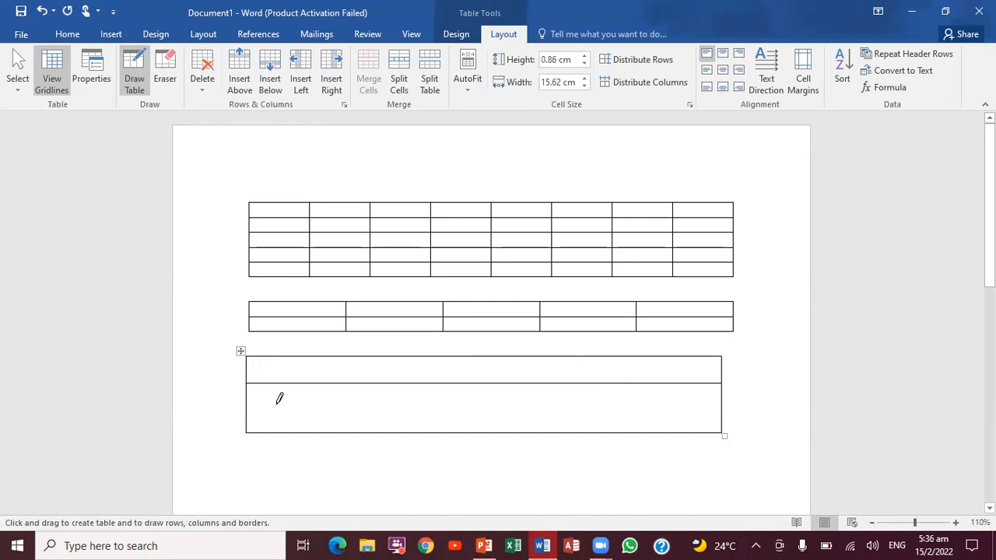
pyautogui.moveTo(351, 400); pyautogui.dragTo(448, 401)
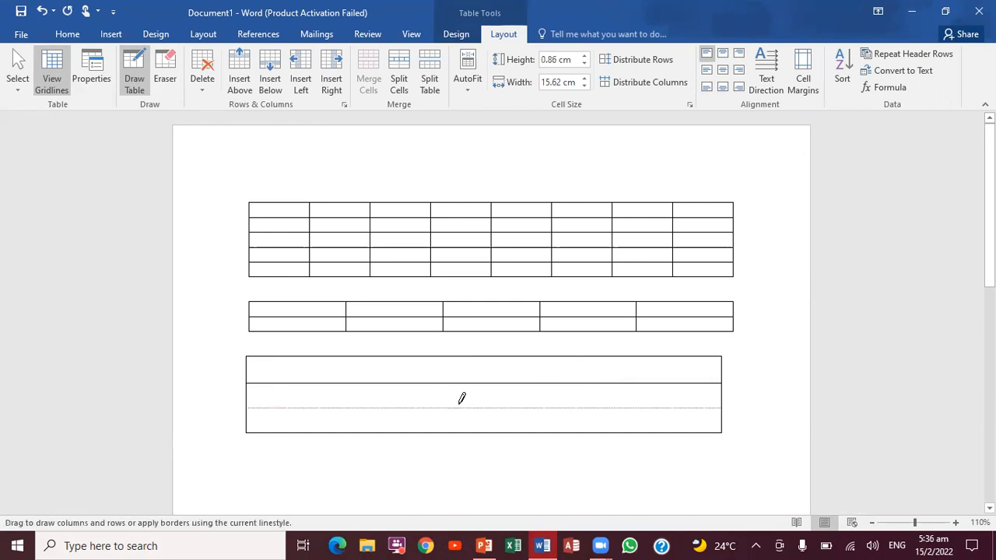
pyautogui.moveTo(538, 389); pyautogui.dragTo(537, 390)
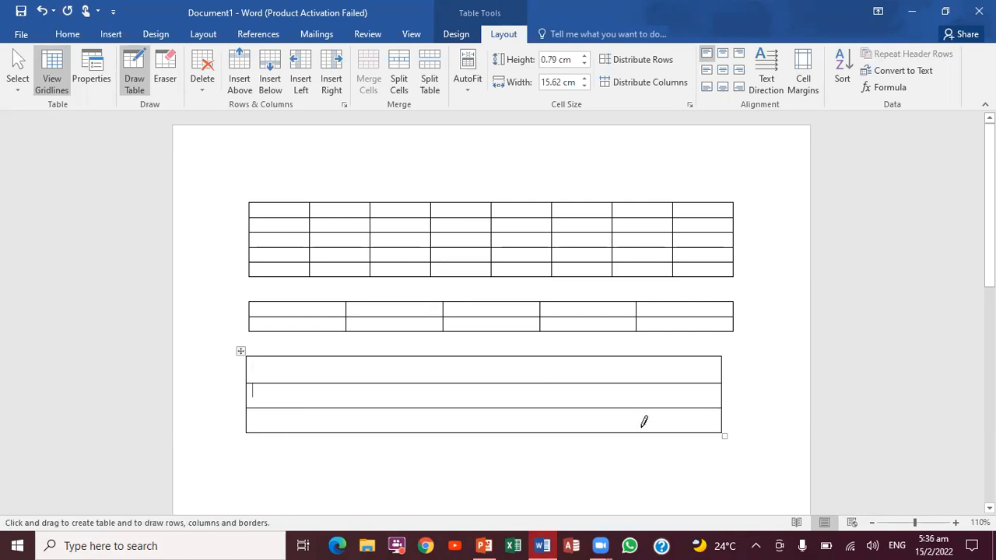
# Draw four full-height vertical lines to split the hand-drawn table into five columns, and leave the drawing mode.
pyautogui.moveTo(642, 429); pyautogui.dragTo(629, 356)
pyautogui.moveTo(545, 411); pyautogui.dragTo(535, 359)
pyautogui.moveTo(453, 424); pyautogui.dragTo(447, 357)
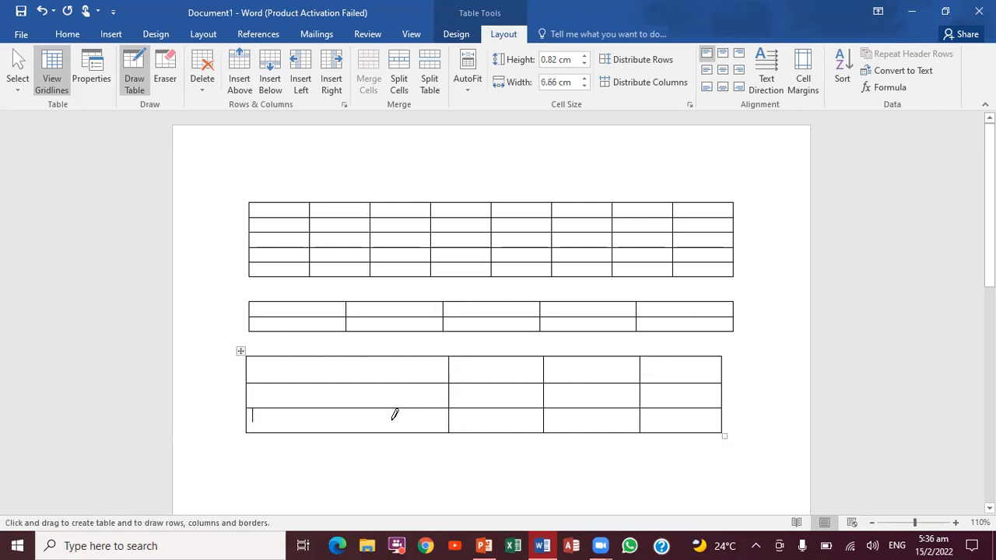
pyautogui.moveTo(351, 424); pyautogui.dragTo(350, 399)
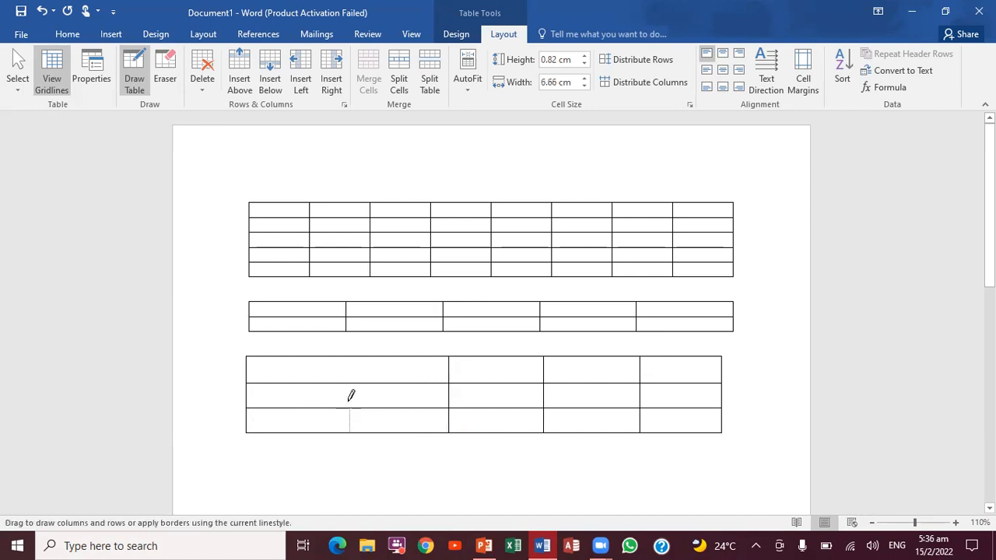
pyautogui.moveTo(352, 353); pyautogui.dragTo(352, 351)
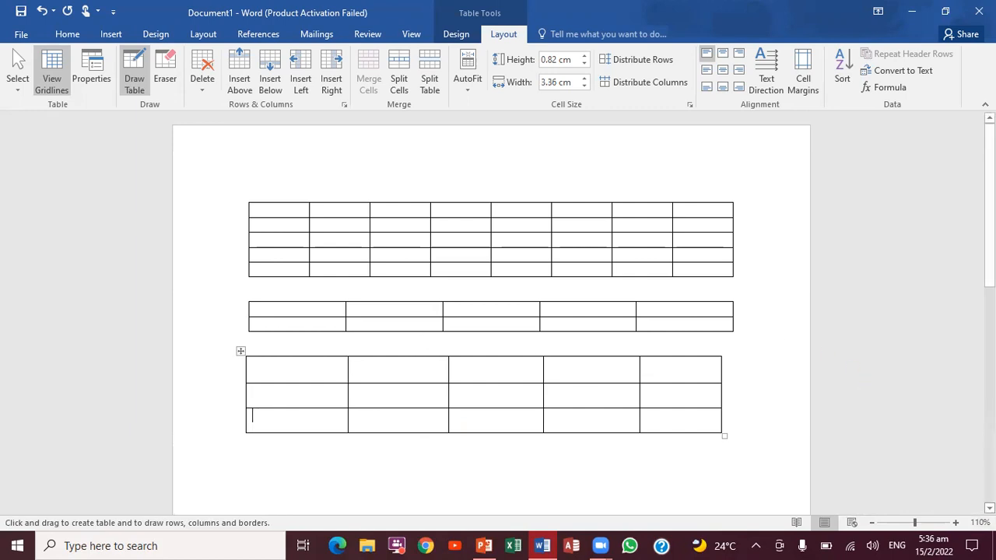
pyautogui.scroll(-2, 625, 422)
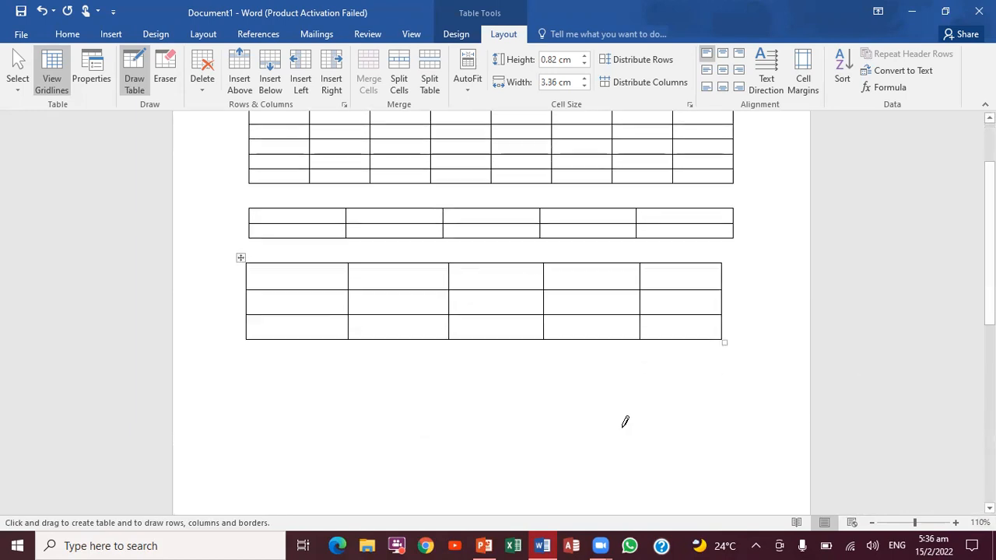
pyautogui.press('Escape')
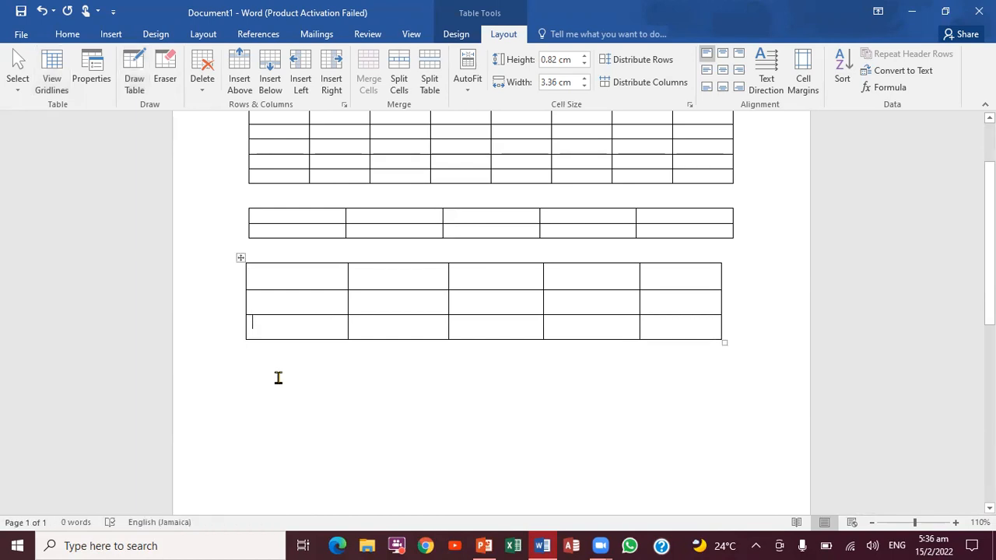
# Insert the built-in With Subheads 2 quick table below the hand-drawn table.
pyautogui.click(280, 376)
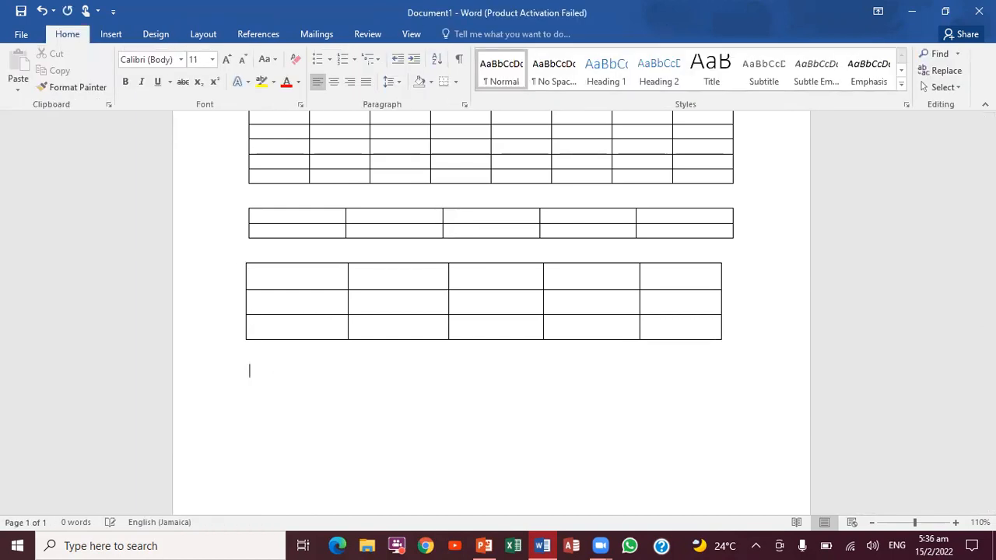
pyautogui.click(110, 36)
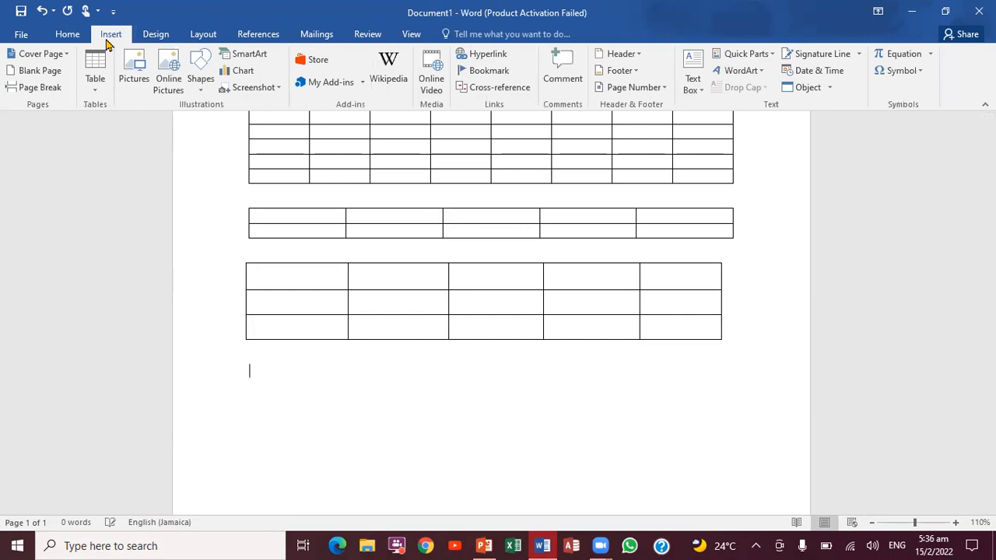
pyautogui.click(94, 93)
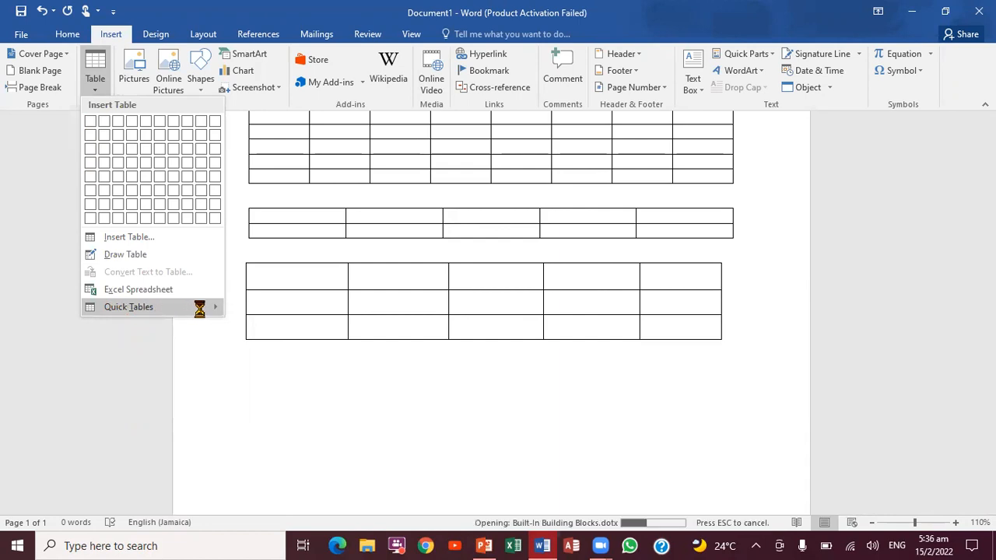
pyautogui.moveTo(131, 309)
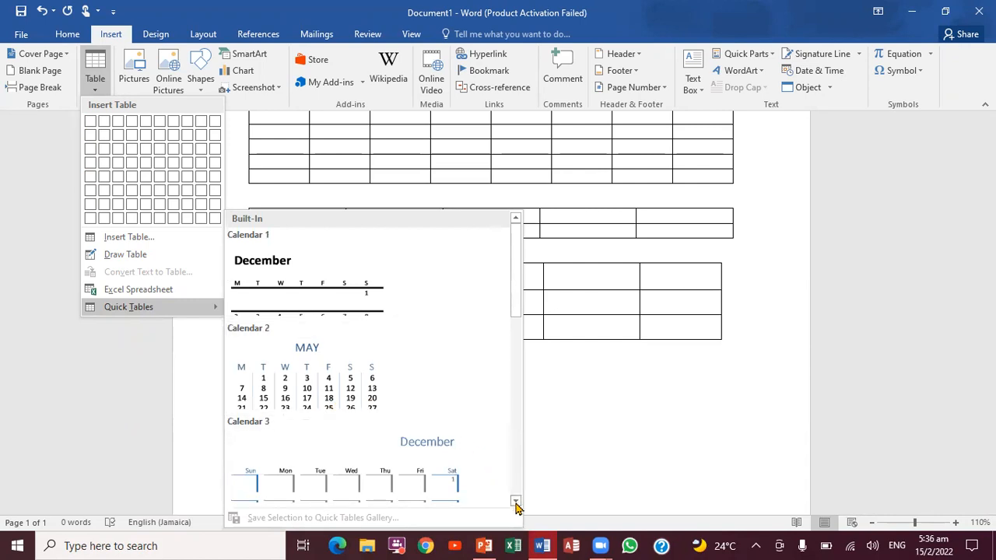
pyautogui.scroll(-8, 516, 503)
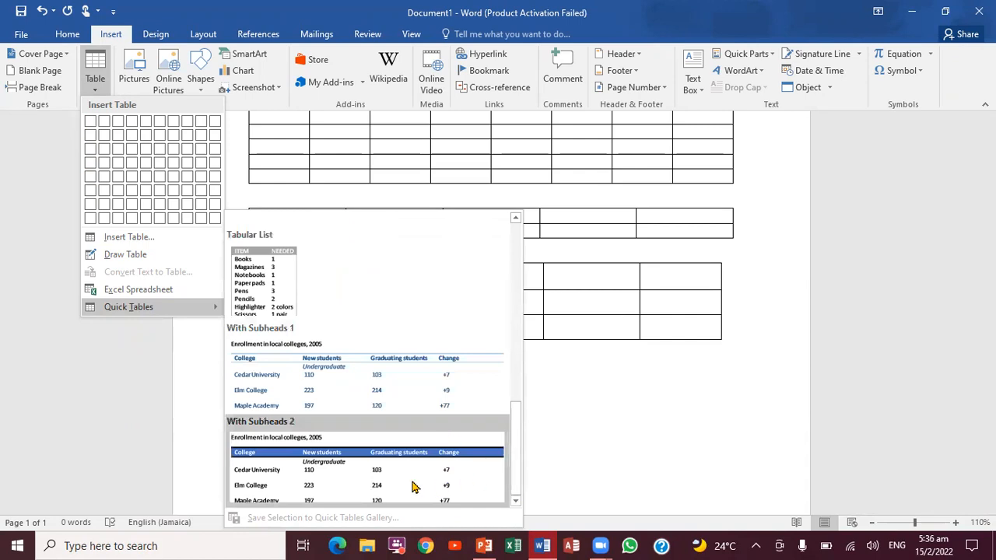
pyautogui.press('Escape')
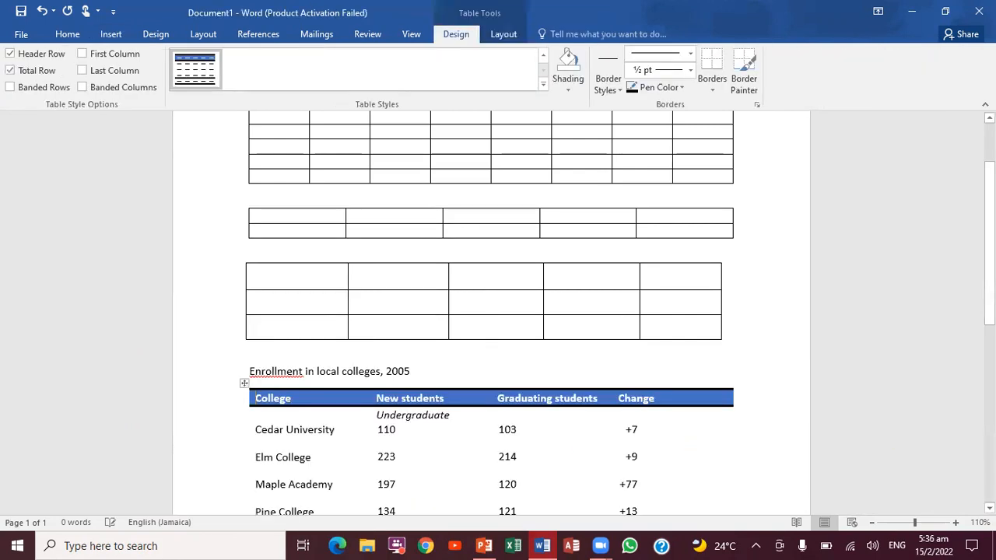
# Review the inserted enrollment table down to its Total row, return to the first table and enlarge the document view to 130%.
pyautogui.scroll(-2, 498, 311)
pyautogui.scroll(-5, 498, 311)
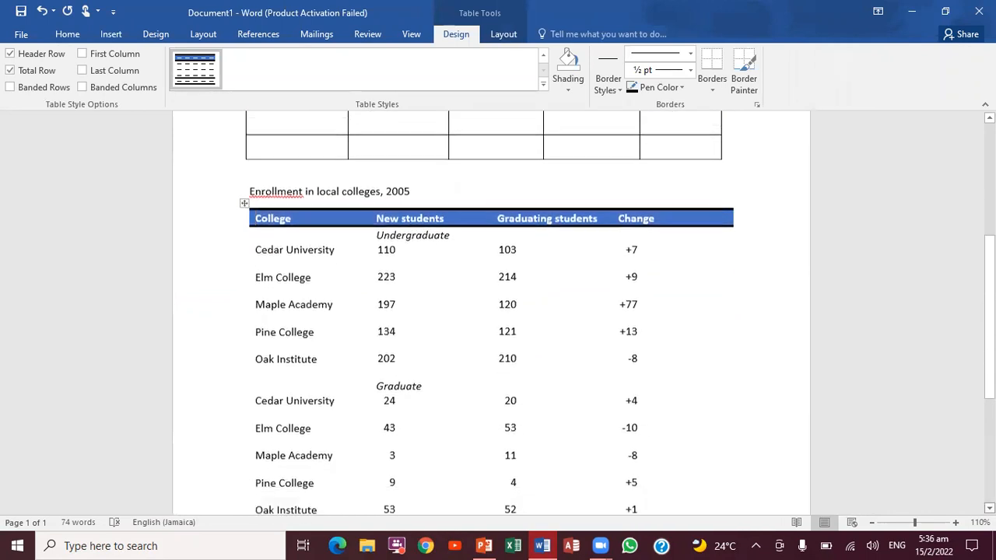
pyautogui.scroll(-1, 498, 311)
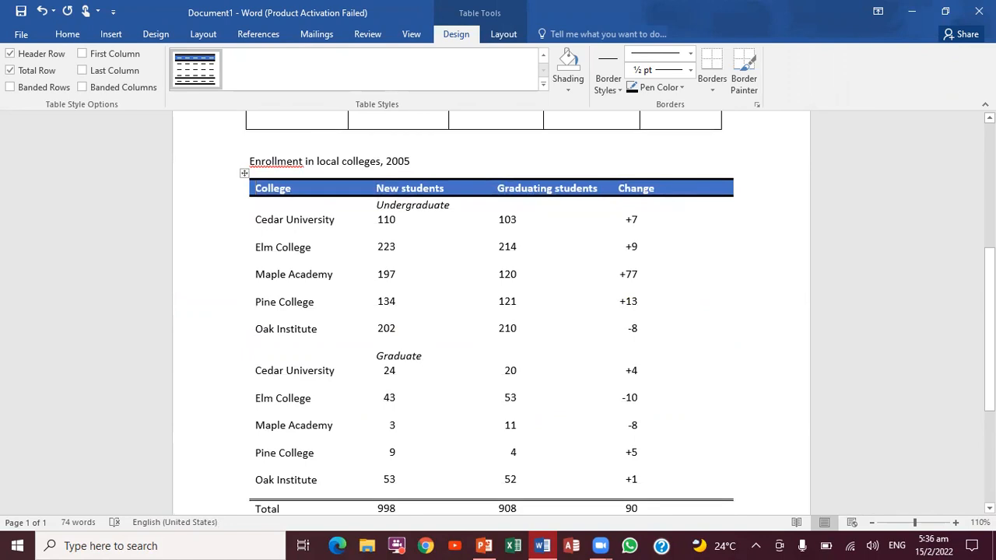
pyautogui.scroll(10, 498, 312)
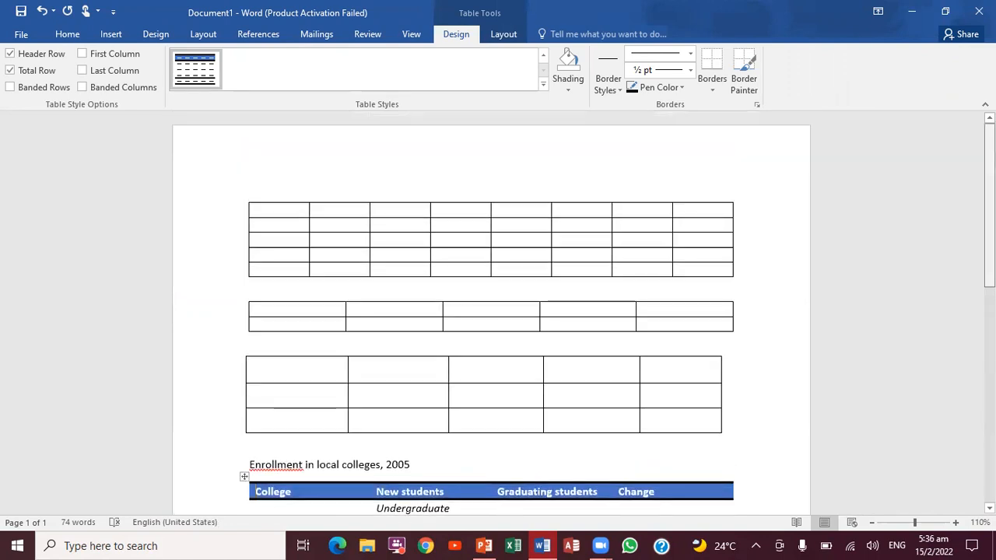
pyautogui.click(956, 522)
pyautogui.click(956, 522)
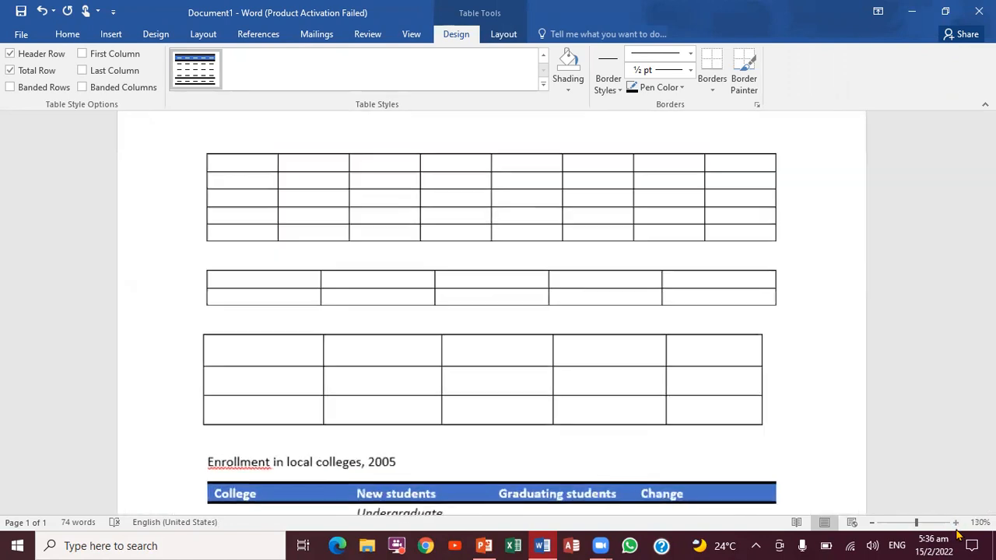
# Switch to PowerPoint and examine the topic list on the Mastering Basic Computer Skills Part 4 slide at 90% zoom.
pyautogui.click(484, 546)
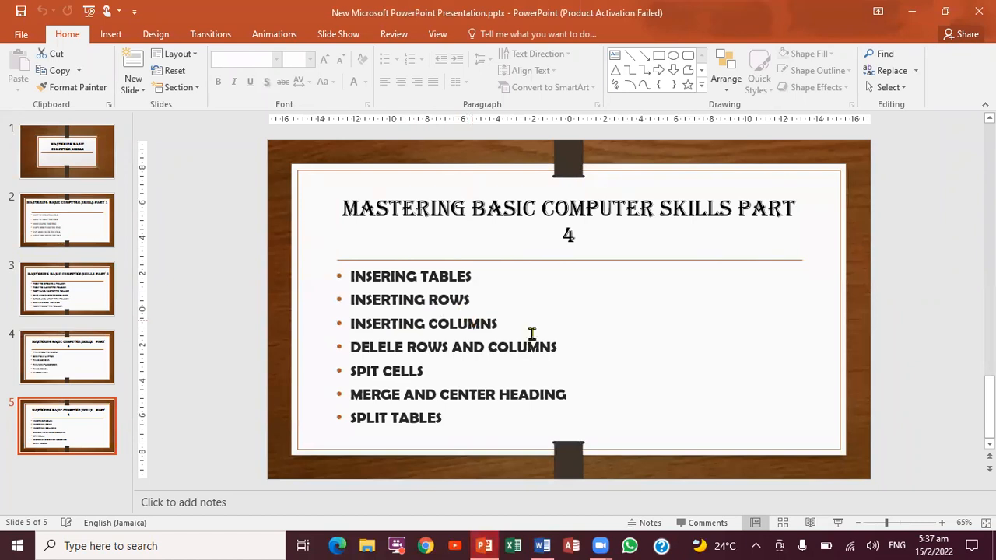
pyautogui.click(941, 527)
pyautogui.click(942, 527)
pyautogui.click(941, 527)
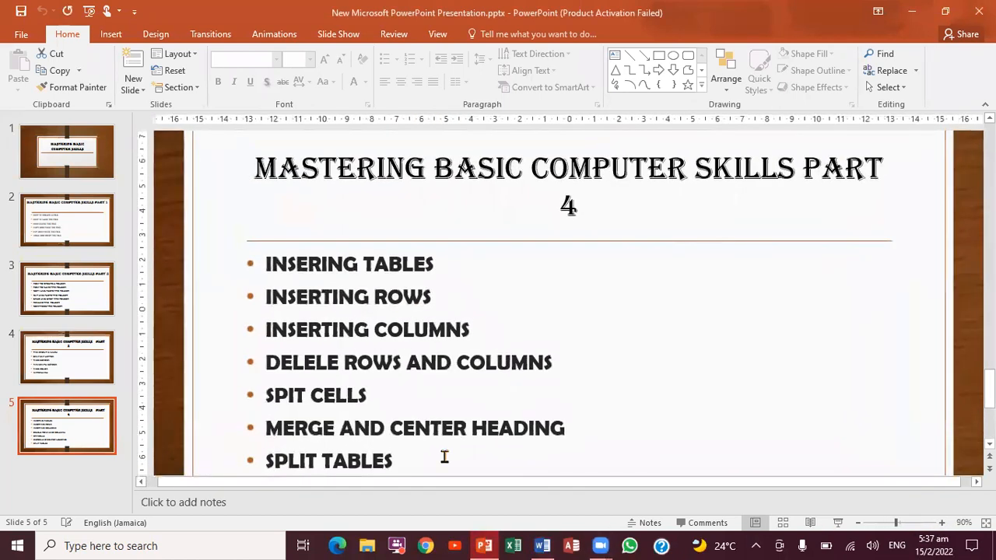
# Switch back to Word and insert a new row above the first row of the first table.
pyautogui.click(545, 546)
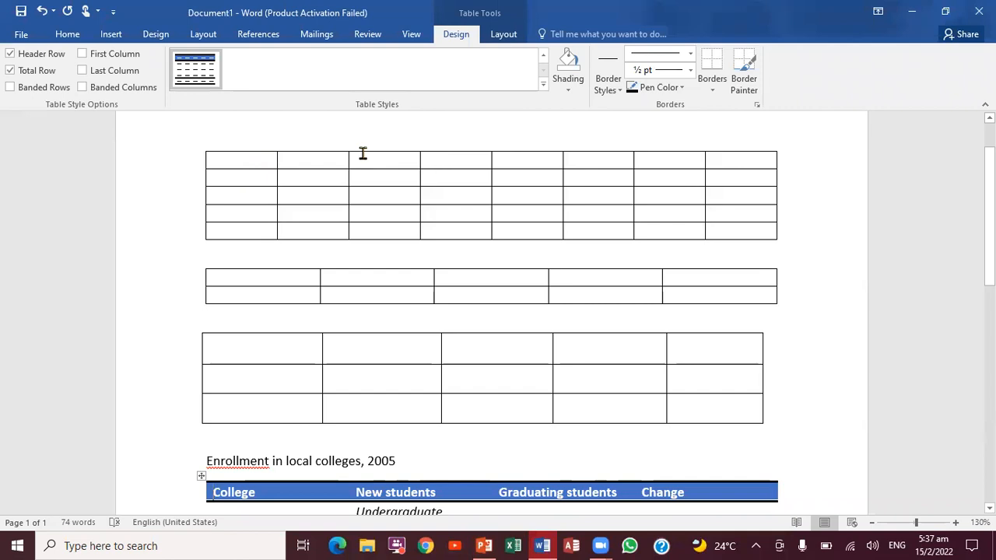
pyautogui.click(247, 158)
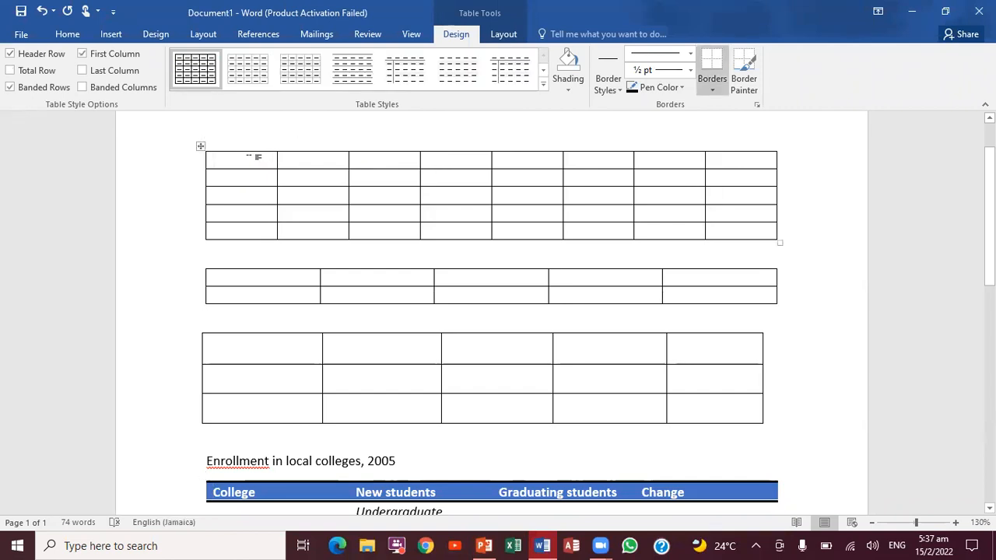
pyautogui.rightClick(241, 162)
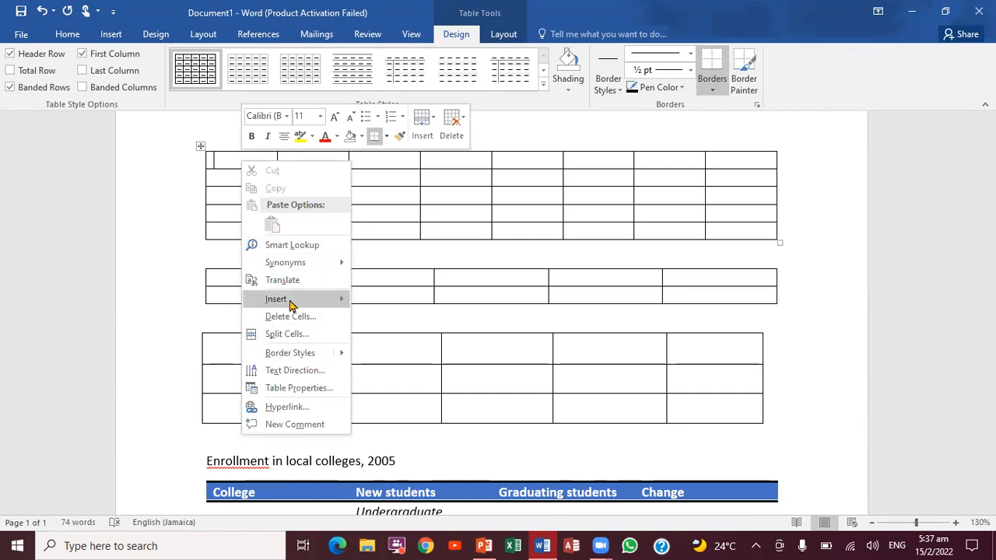
pyautogui.moveTo(283, 305)
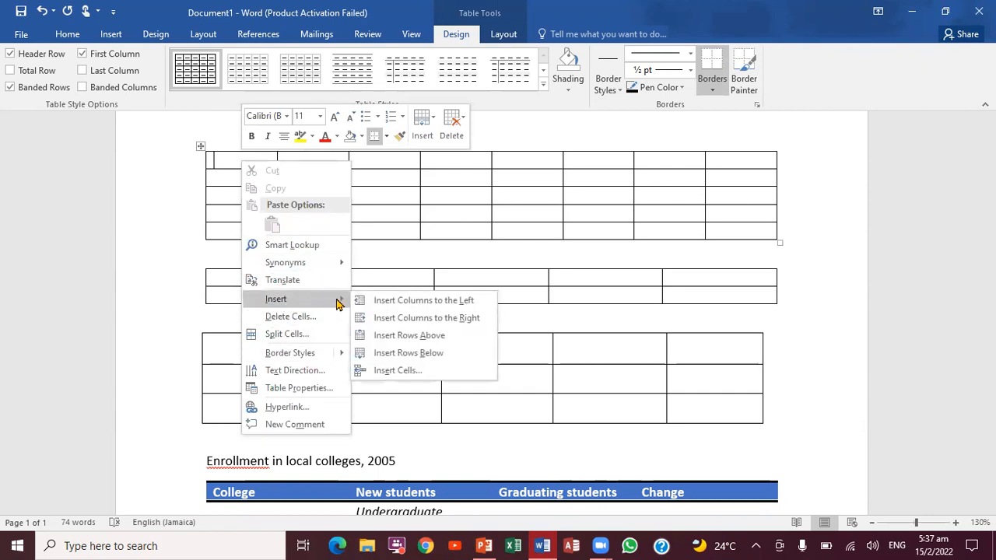
pyautogui.click(411, 341)
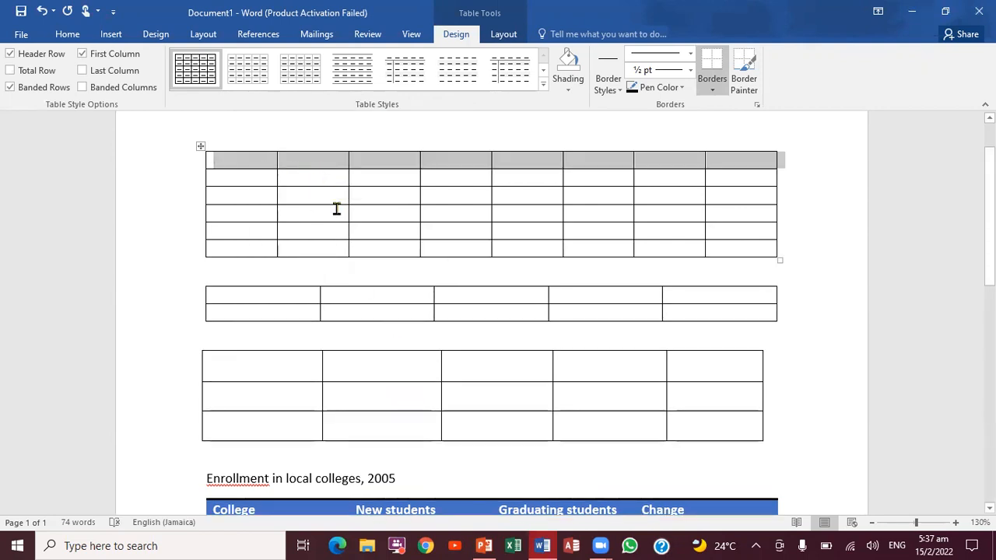
# Insert a new row below the first row of the second table.
pyautogui.click(319, 248)
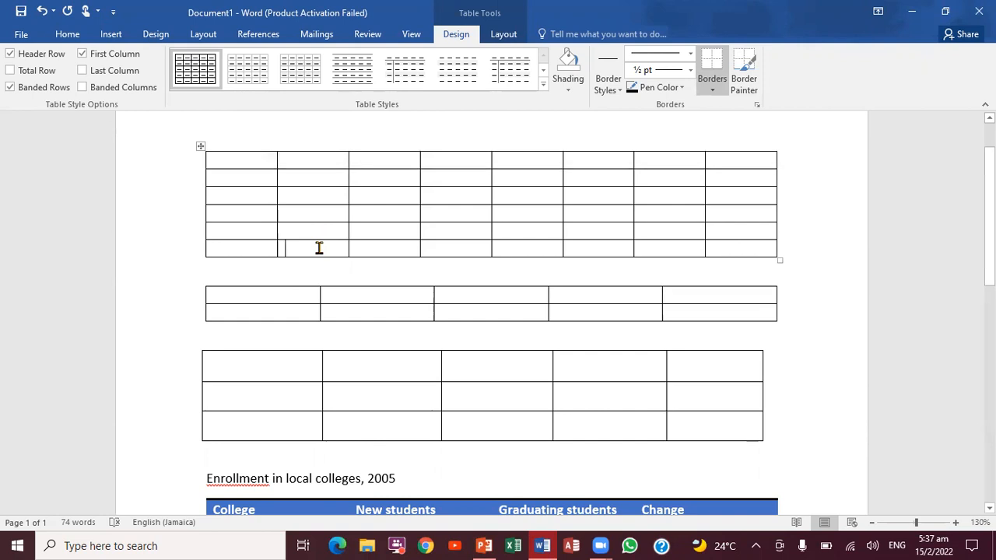
pyautogui.click(302, 290)
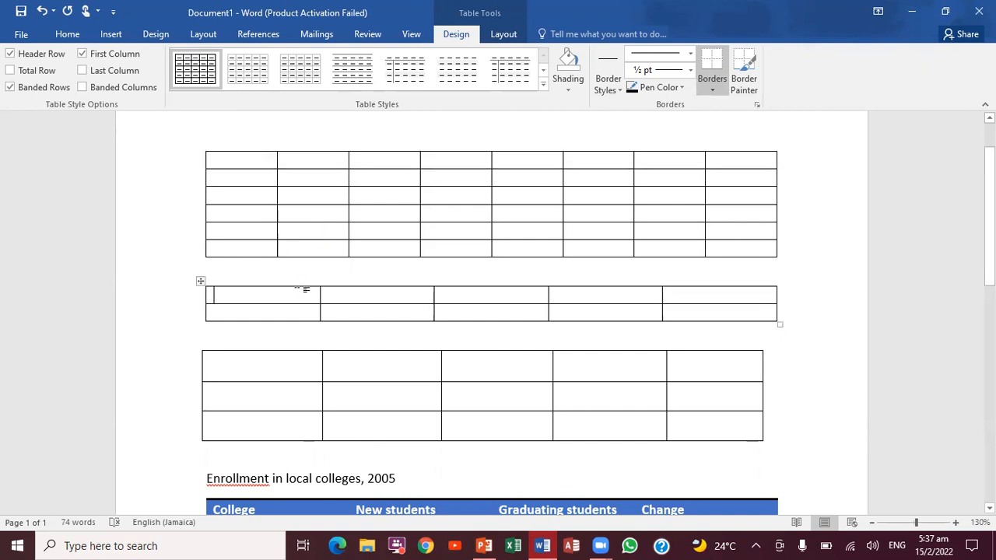
pyautogui.rightClick(303, 291)
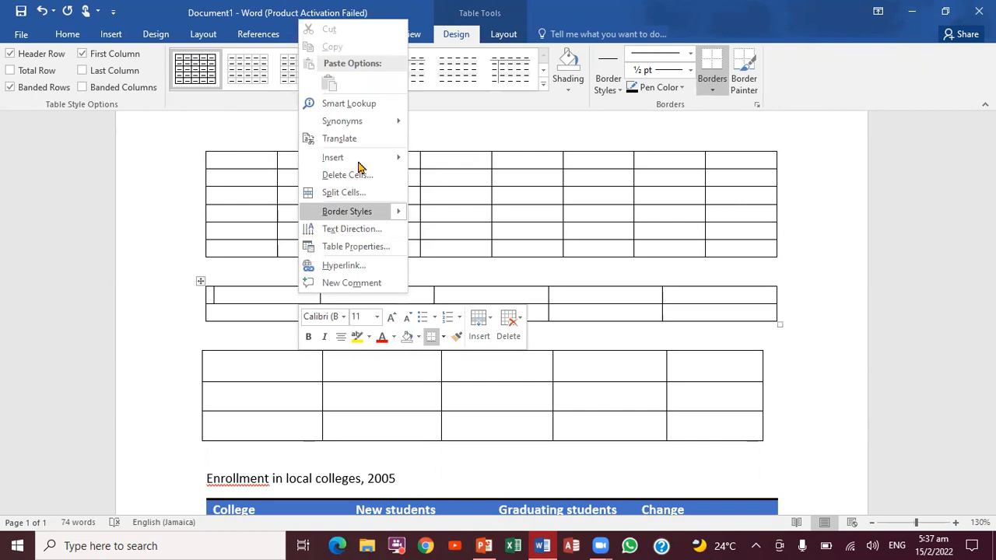
pyautogui.moveTo(370, 158)
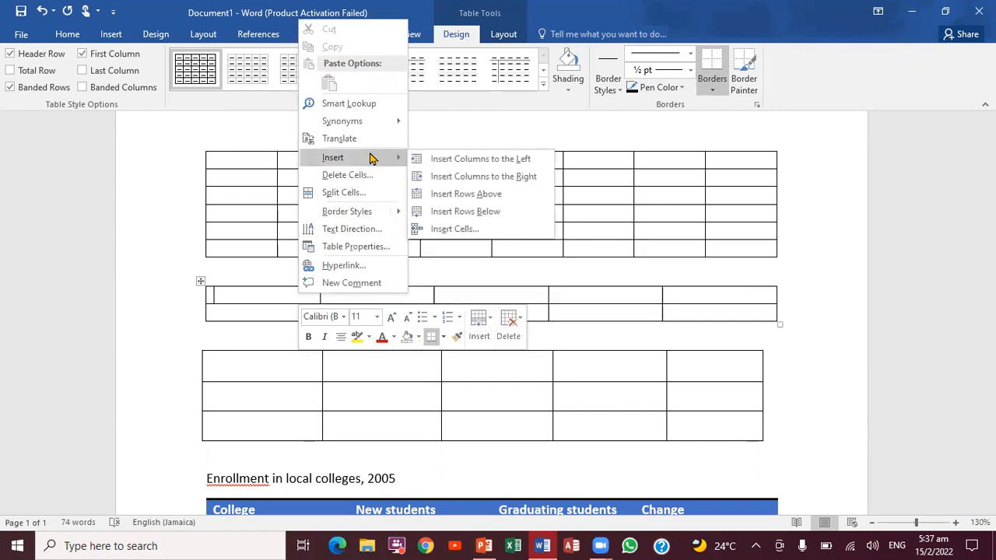
pyautogui.click(472, 223)
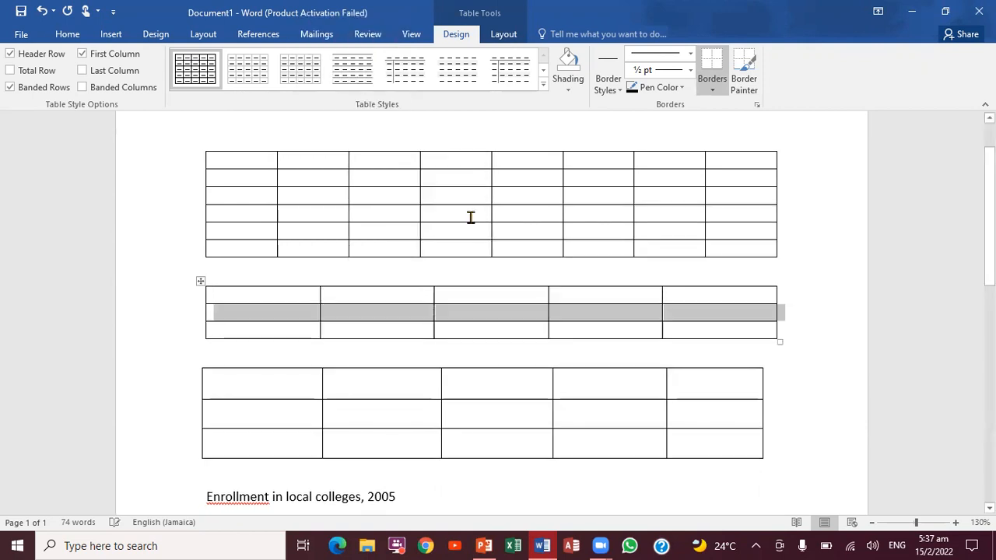
# Insert another row directly below the second table's first row and clear the row selection.
pyautogui.click(287, 294)
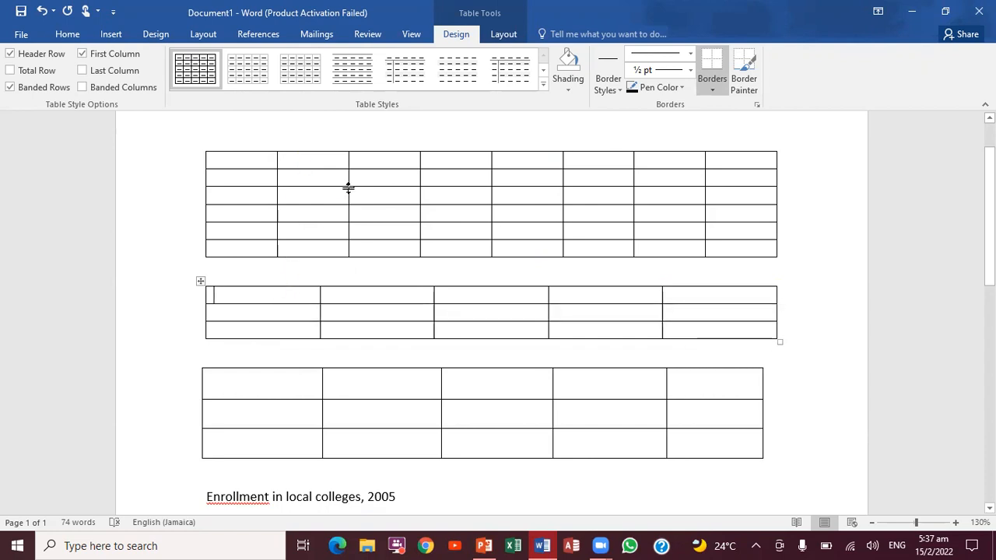
pyautogui.click(503, 34)
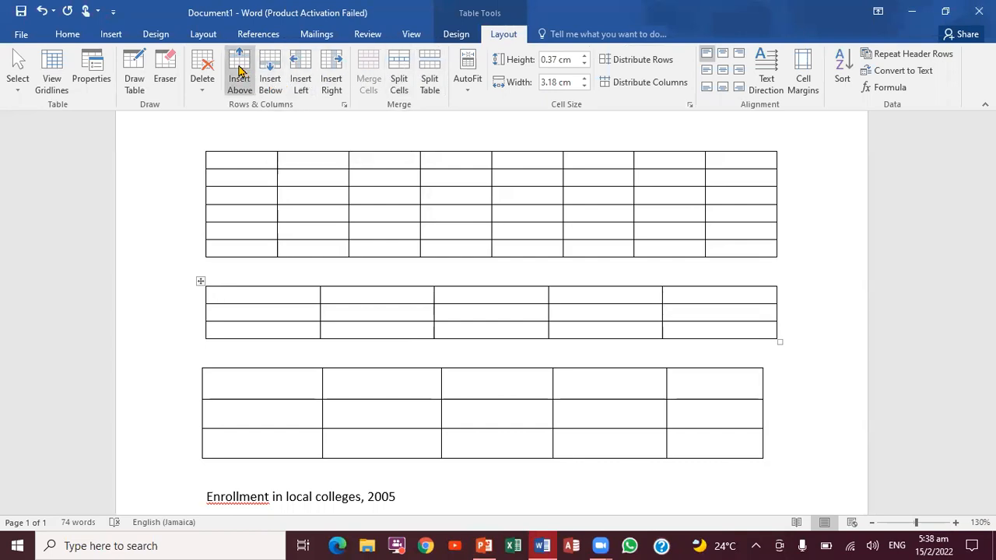
pyautogui.click(270, 71)
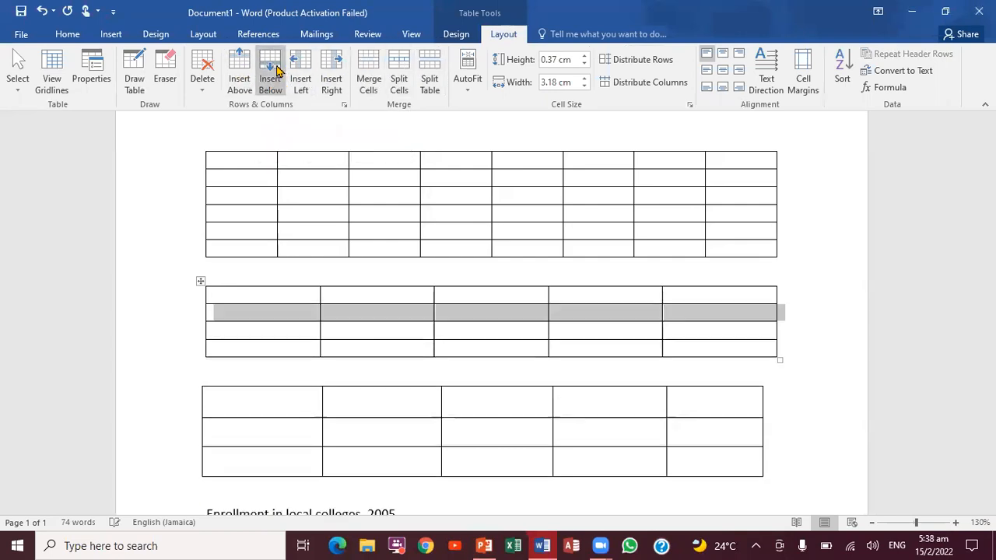
pyautogui.click(819, 293)
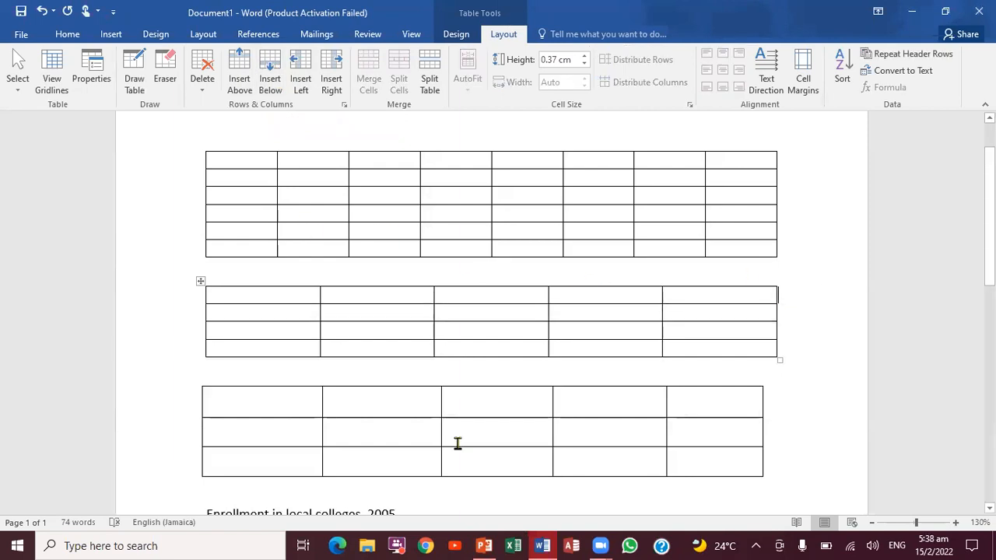
# Check the topic list in PowerPoint and, back in Word, insert a column to the right of the second table's last column.
pyautogui.click(475, 545)
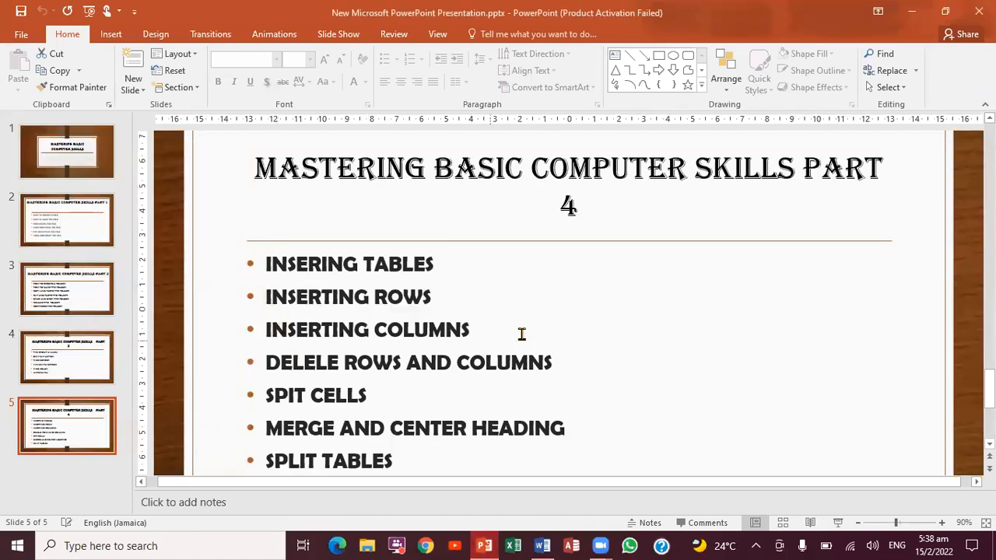
pyautogui.click(544, 546)
pyautogui.click(730, 291)
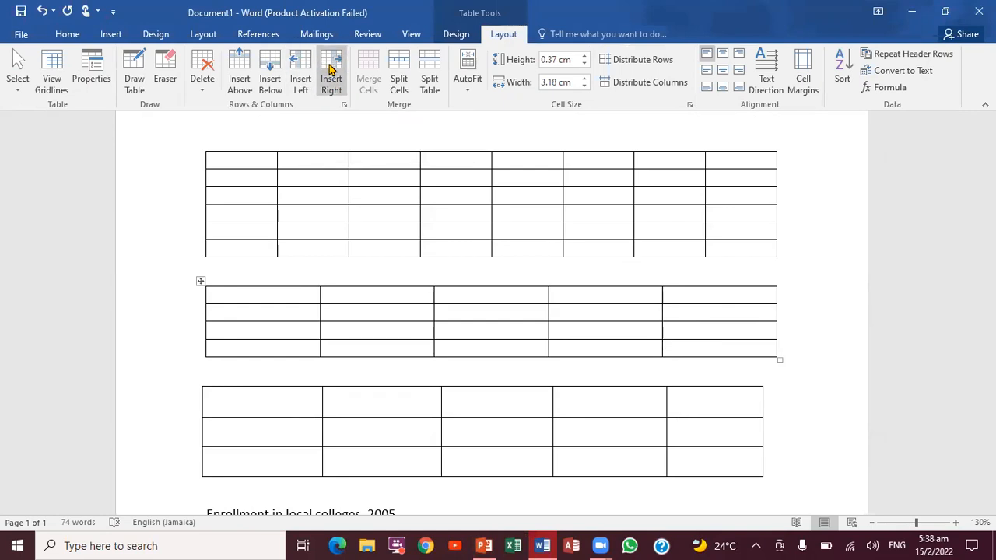
pyautogui.click(329, 70)
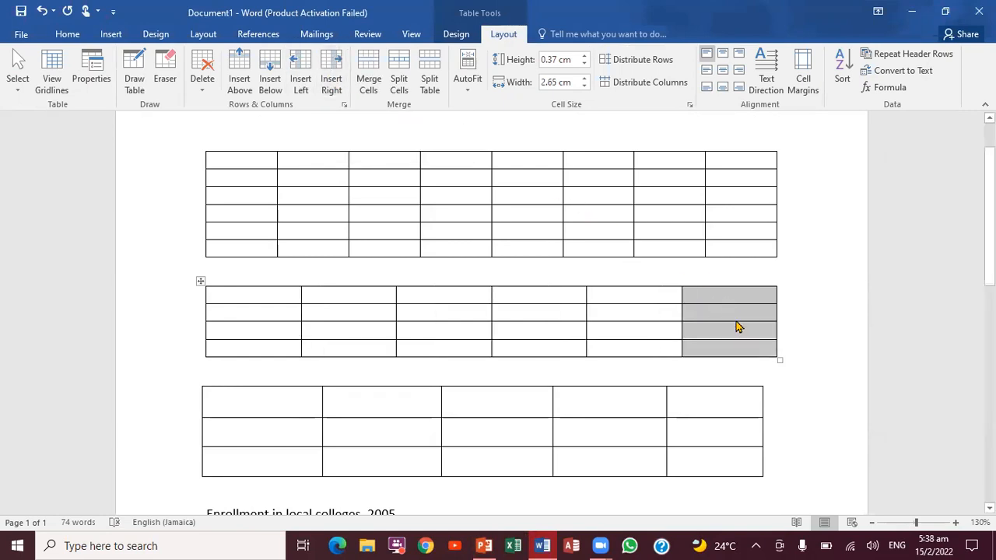
# Insert a column to the right of the first table's last column.
pyautogui.click(760, 247)
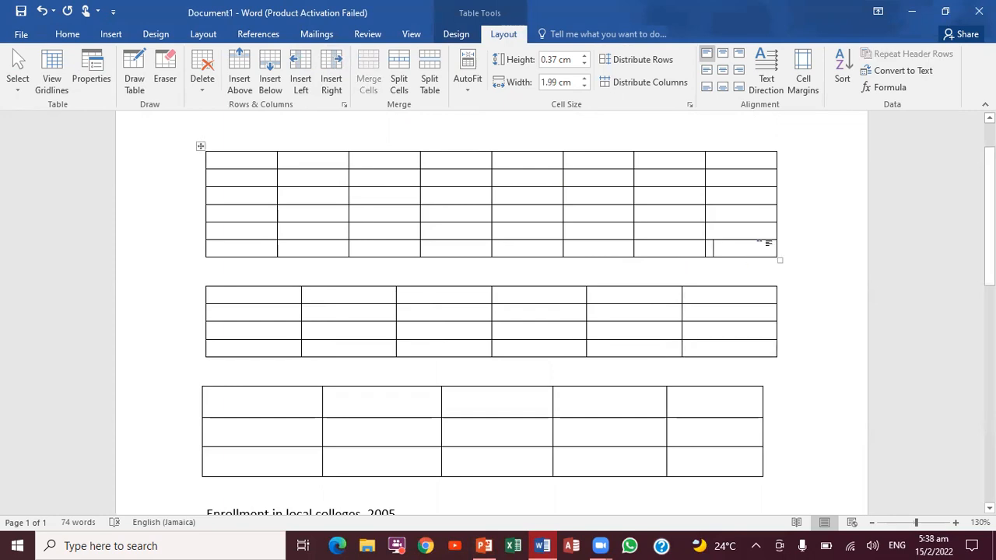
pyautogui.rightClick(760, 247)
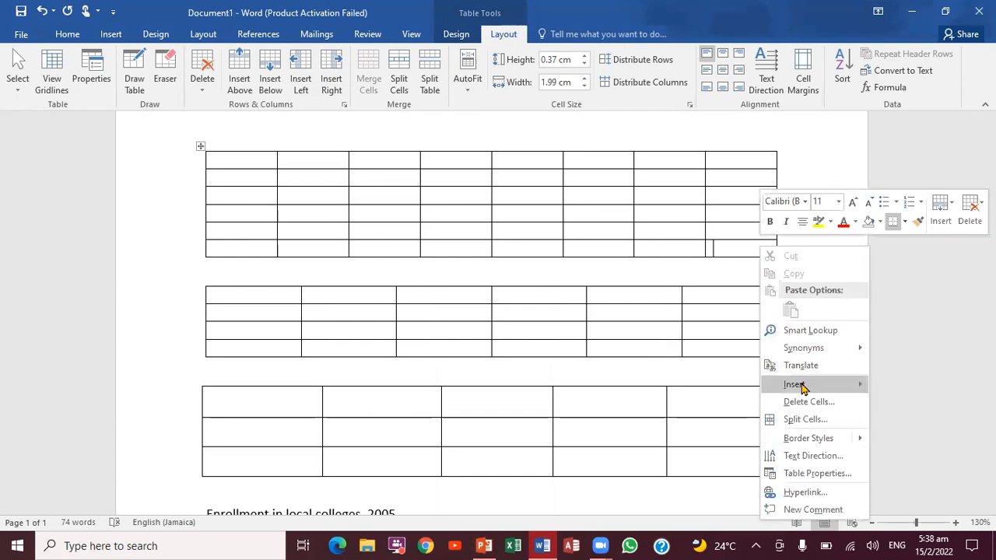
pyautogui.moveTo(803, 387)
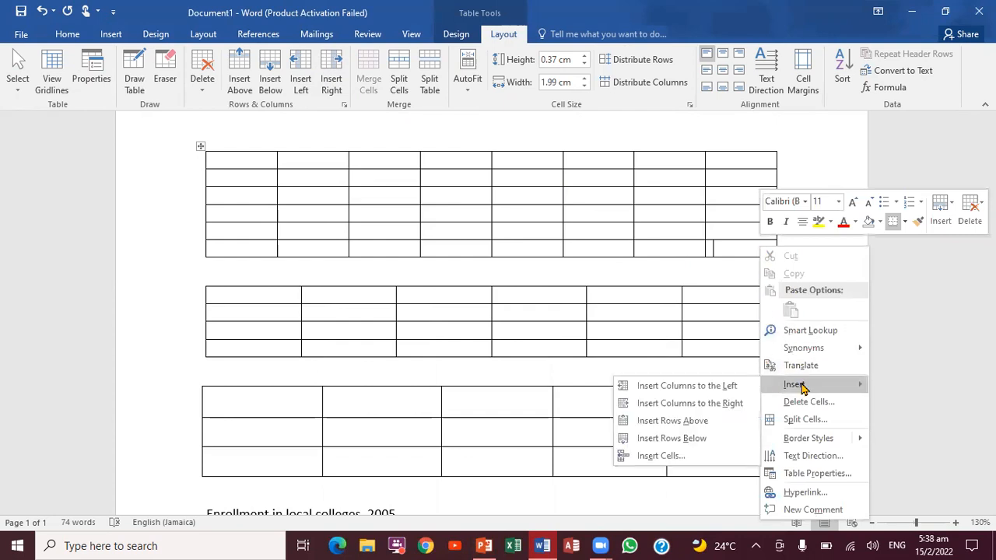
pyautogui.click(735, 405)
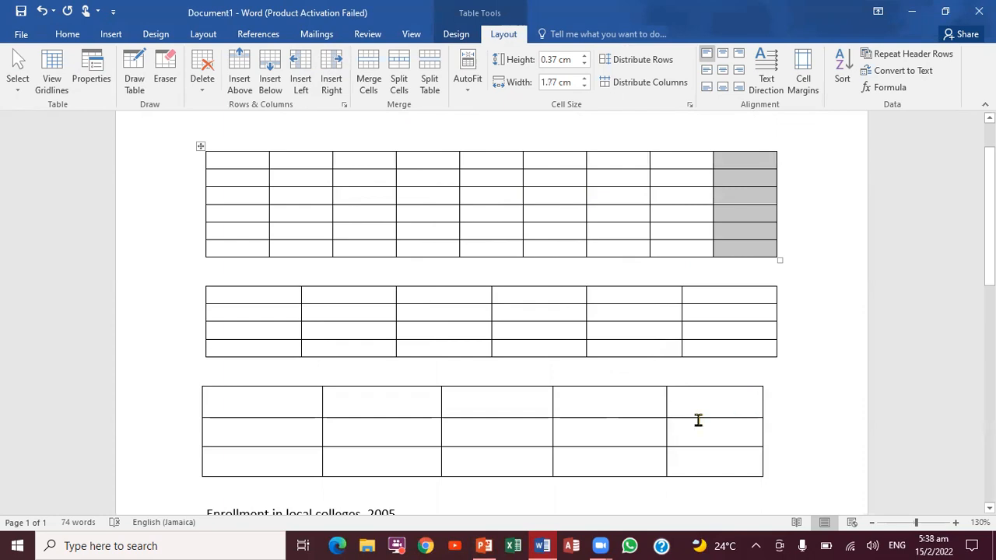
# Check the topic list in PowerPoint and, back in Word, delete the entire last column of the first table.
pyautogui.click(486, 546)
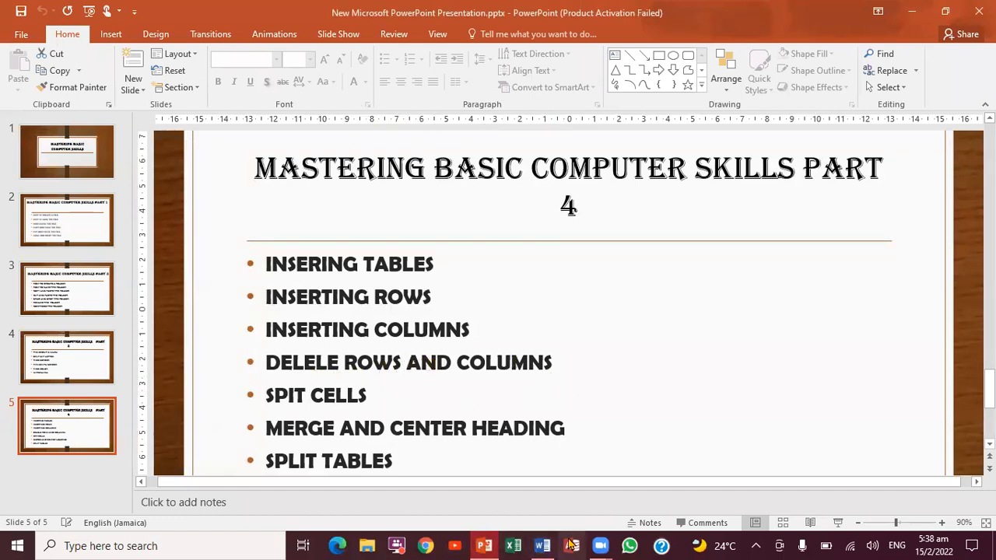
pyautogui.click(543, 546)
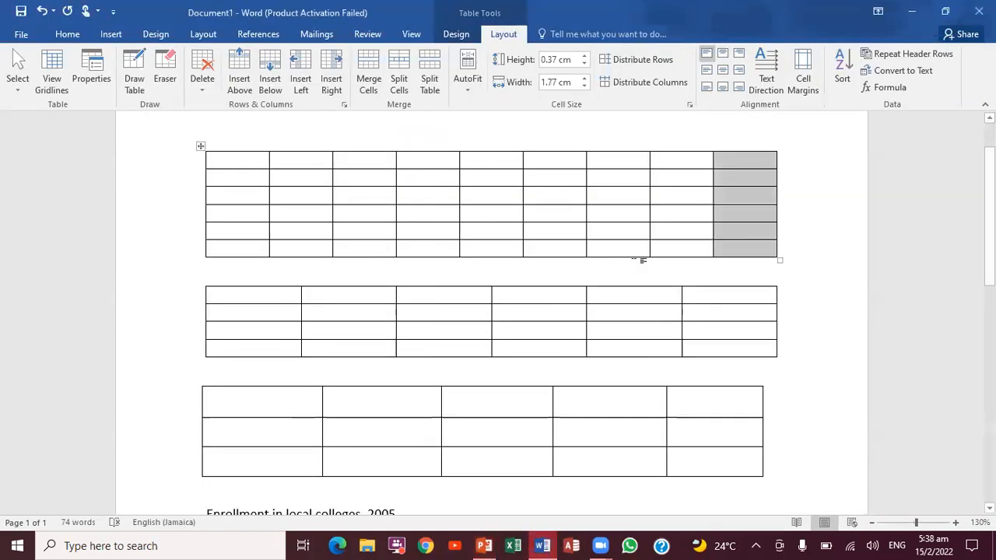
pyautogui.click(732, 279)
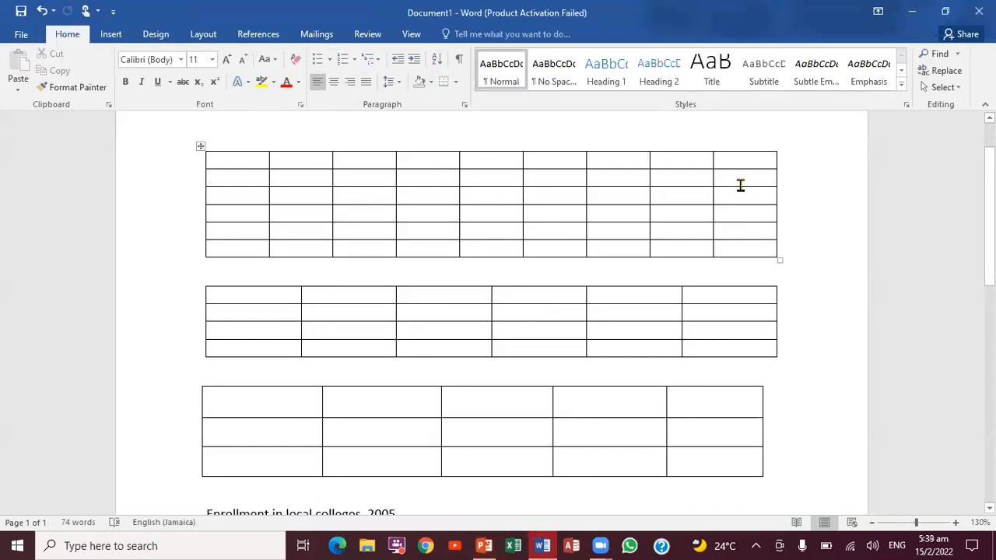
pyautogui.click(741, 159)
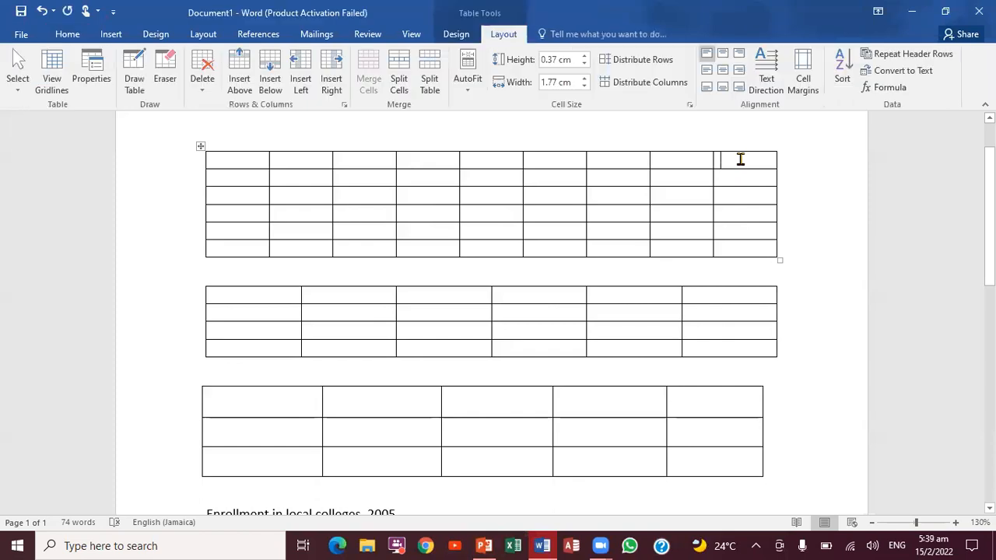
pyautogui.rightClick(741, 159)
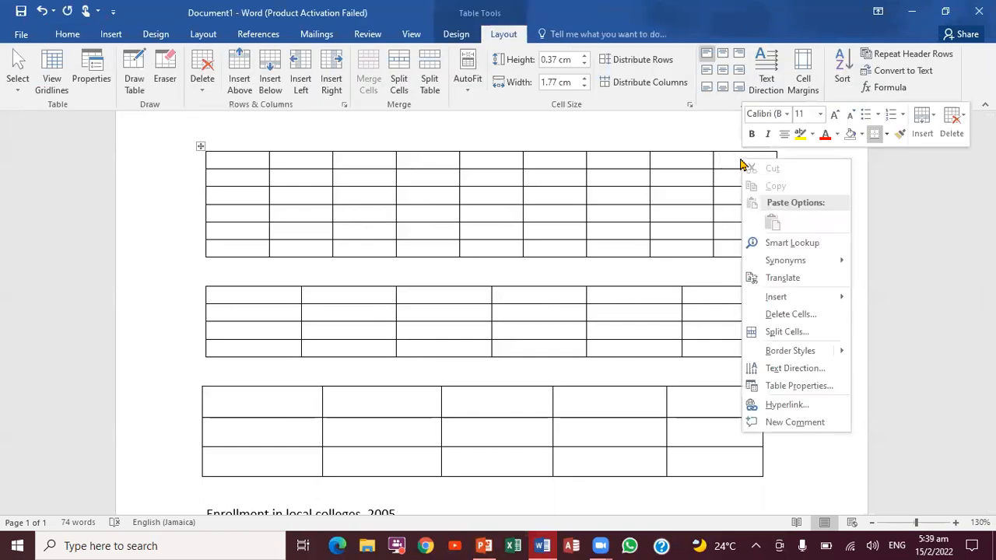
pyautogui.click(791, 315)
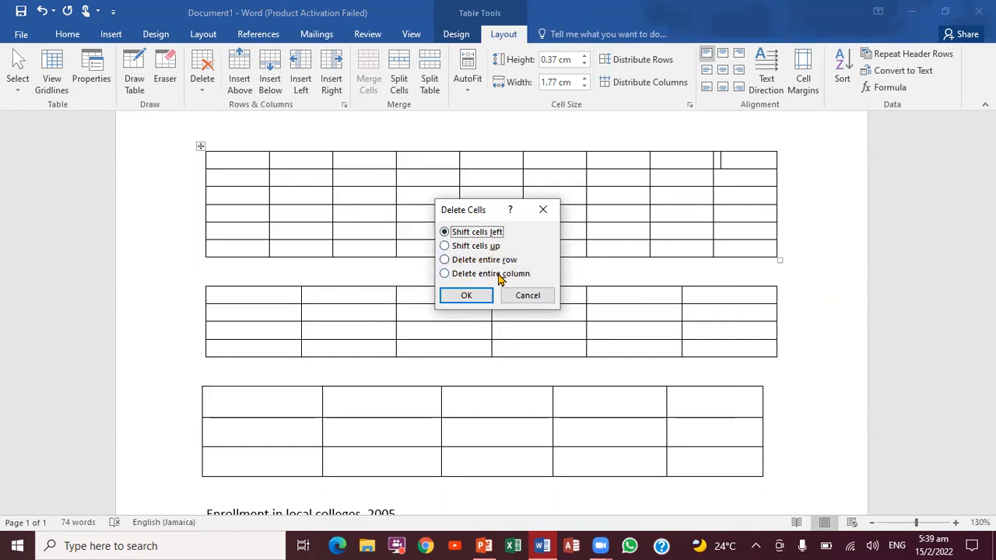
pyautogui.click(446, 275)
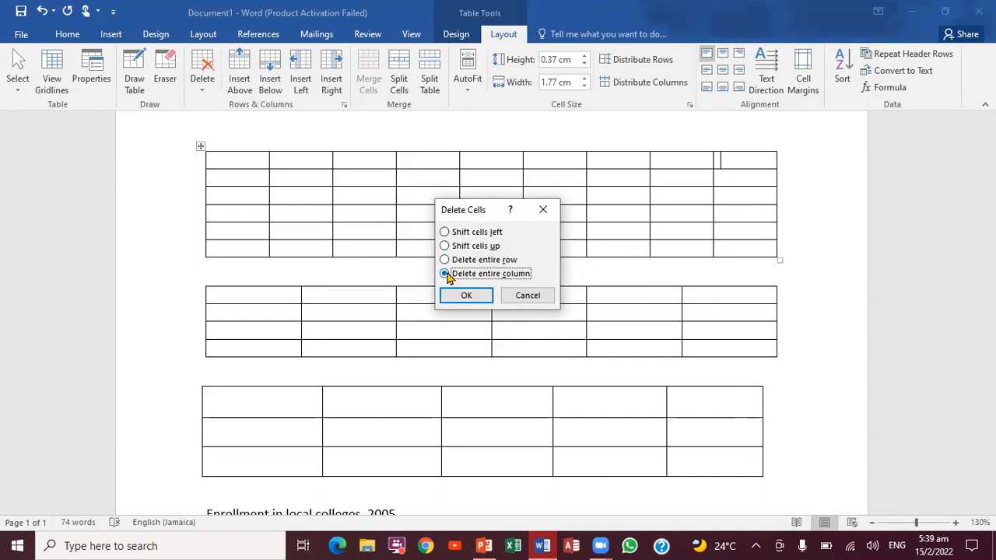
pyautogui.click(475, 301)
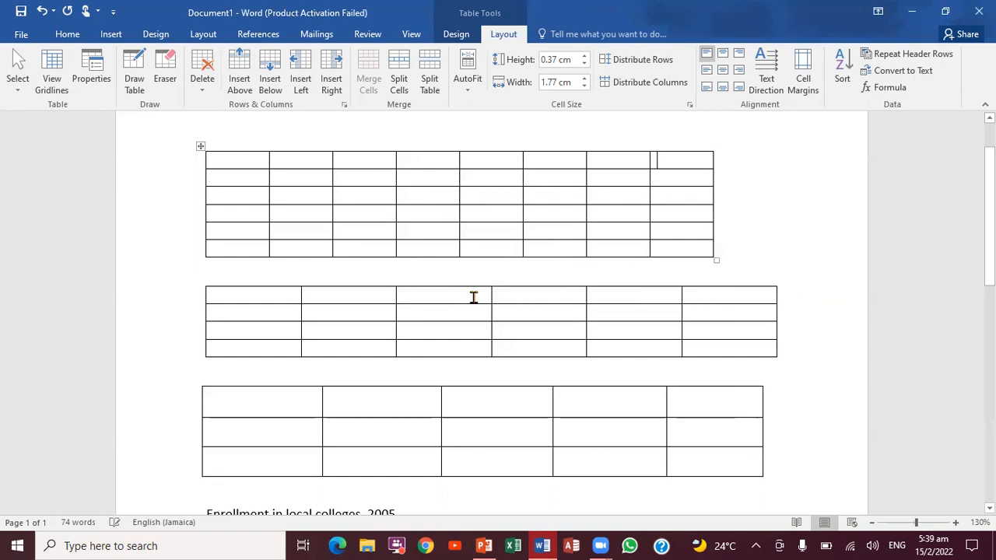
# Delete the last column of the second table.
pyautogui.click(724, 293)
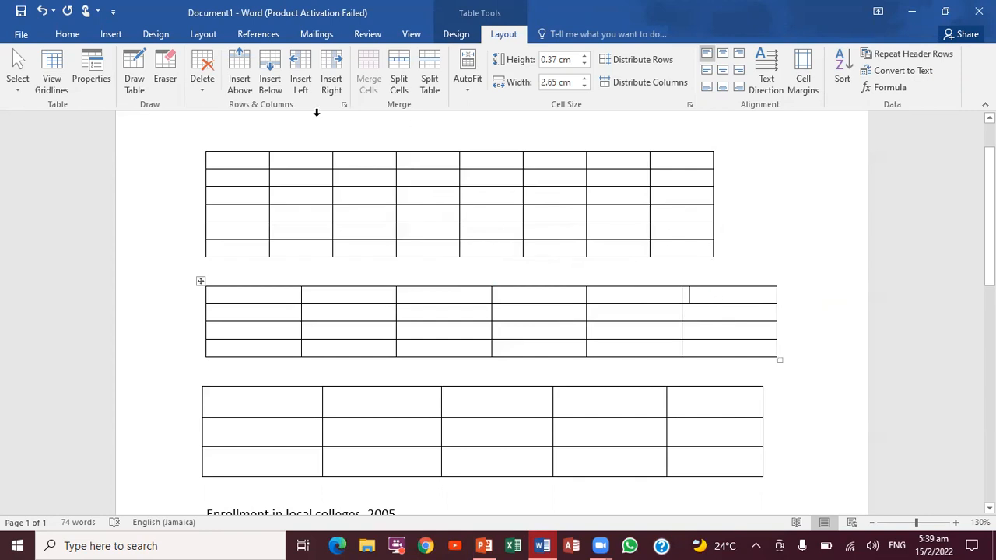
pyautogui.click(202, 94)
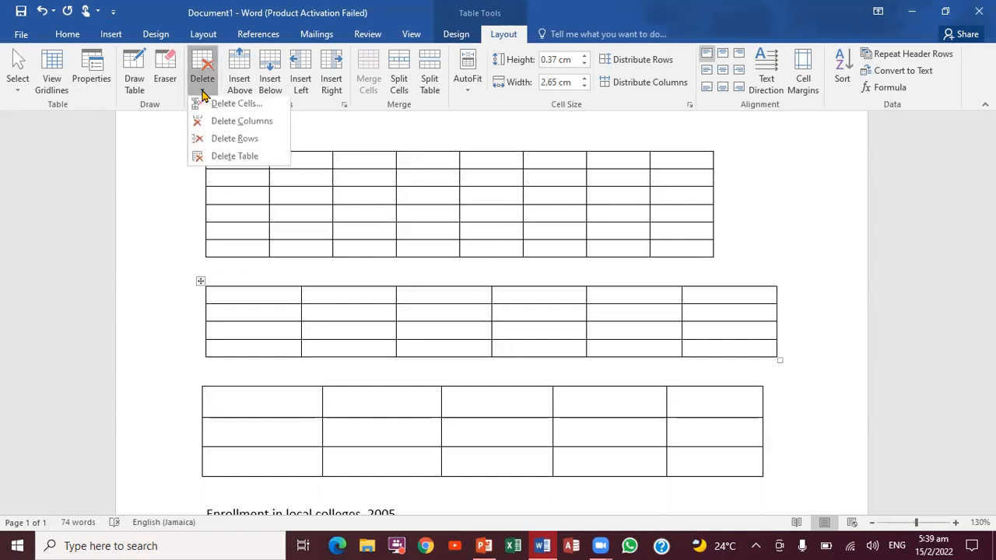
pyautogui.click(232, 123)
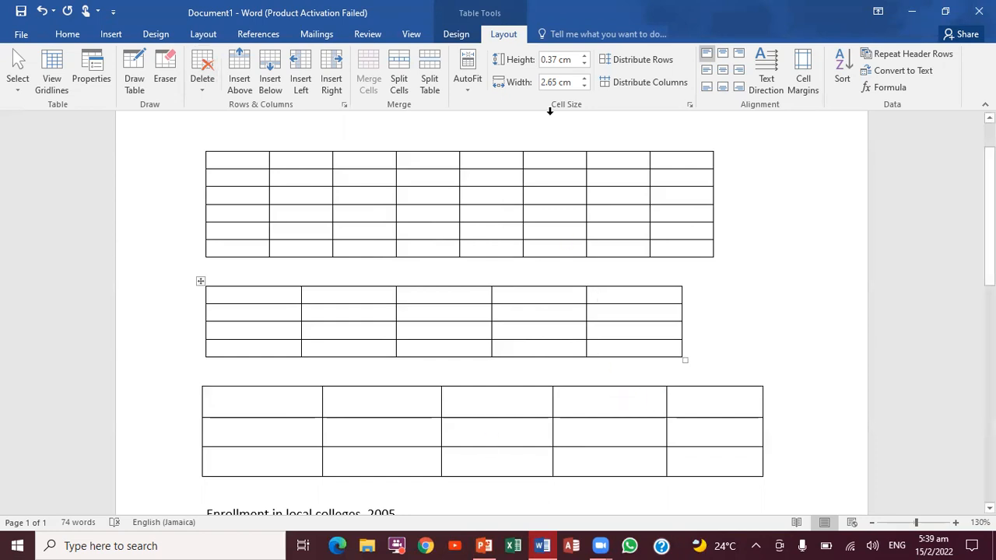
# Delete the entire first row of the first table using the Delete Cells options.
pyautogui.click(246, 165)
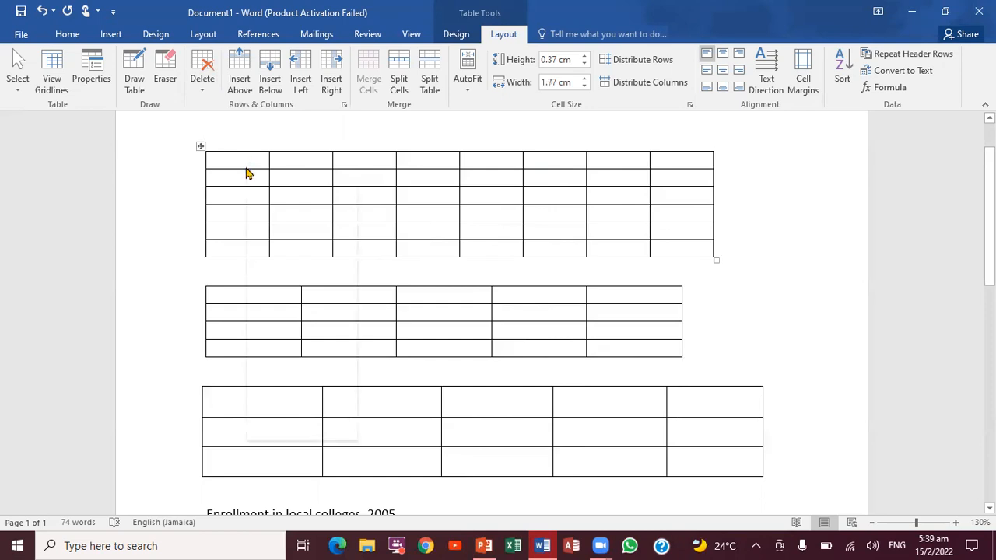
pyautogui.rightClick(246, 167)
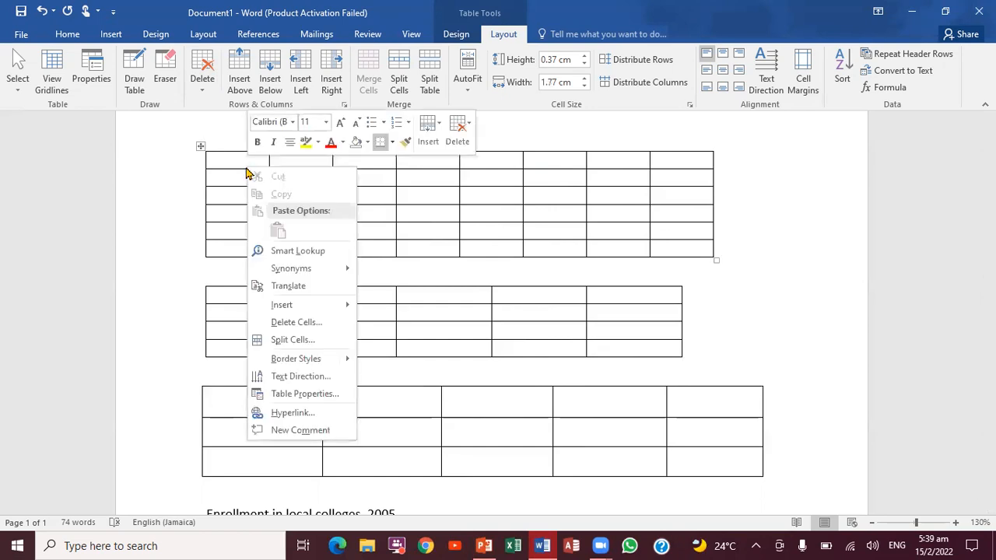
pyautogui.click(292, 325)
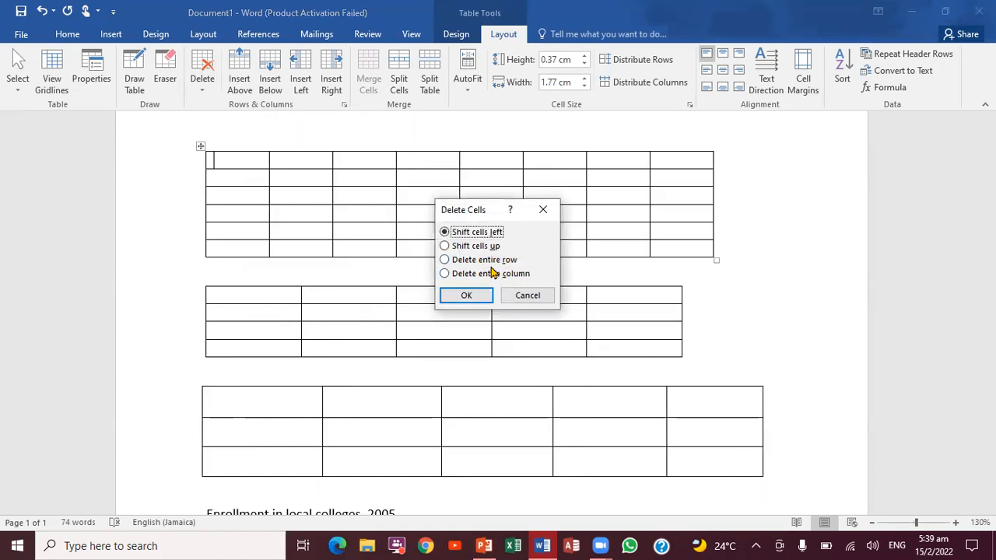
pyautogui.click(473, 262)
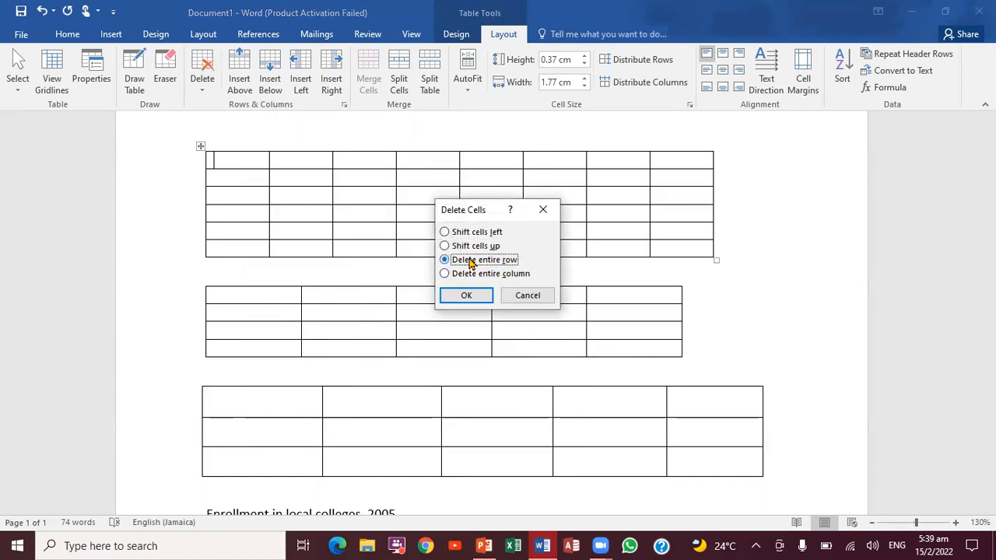
pyautogui.click(467, 295)
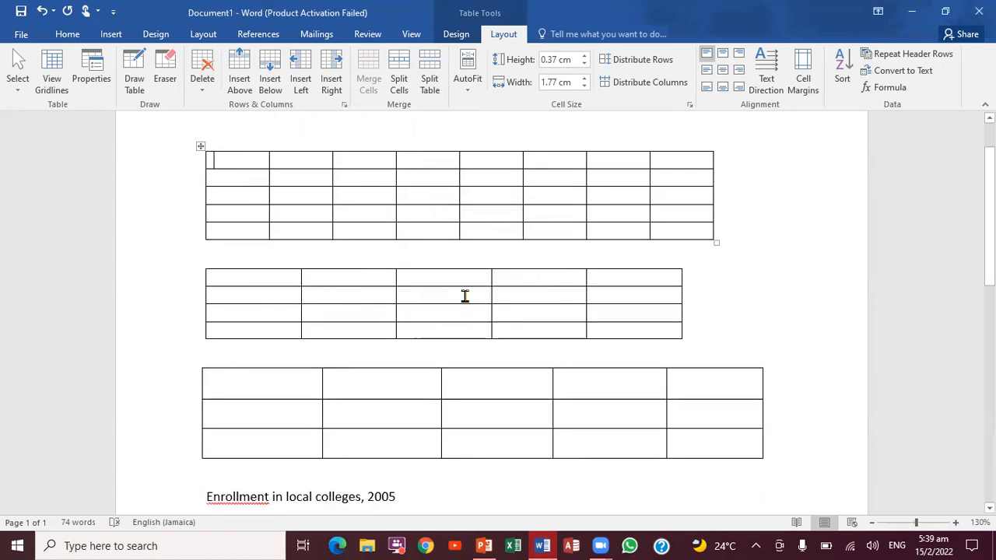
# Delete the first row of the second table.
pyautogui.click(370, 276)
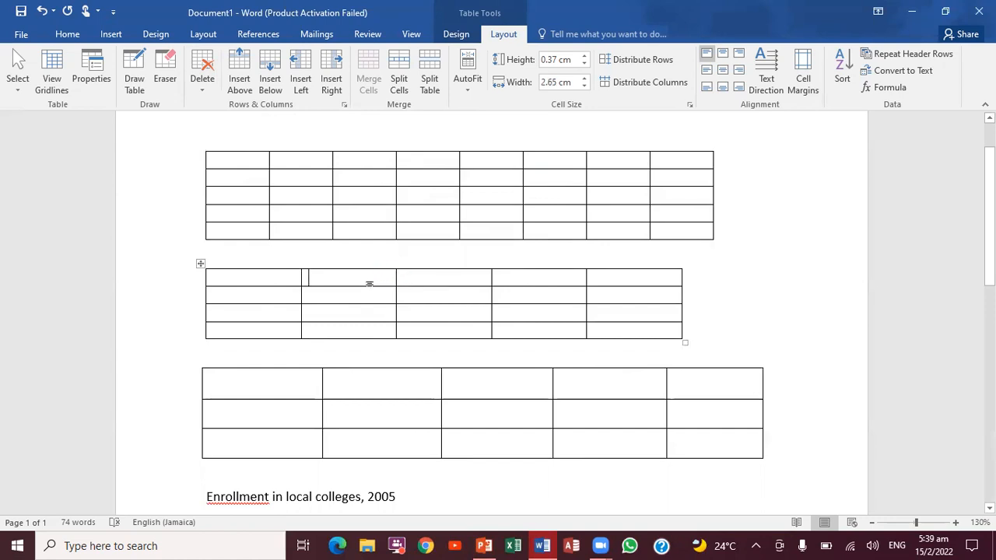
pyautogui.click(201, 92)
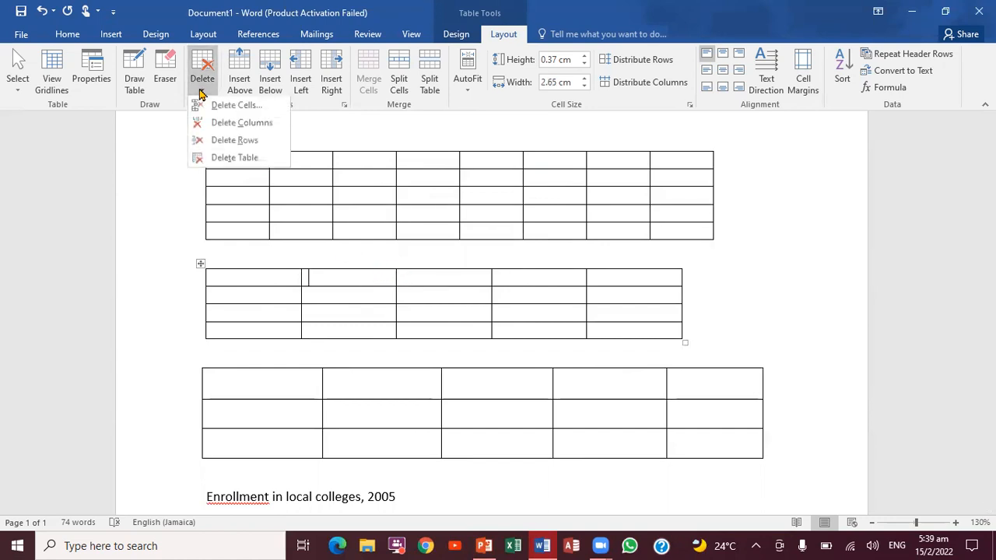
pyautogui.click(221, 141)
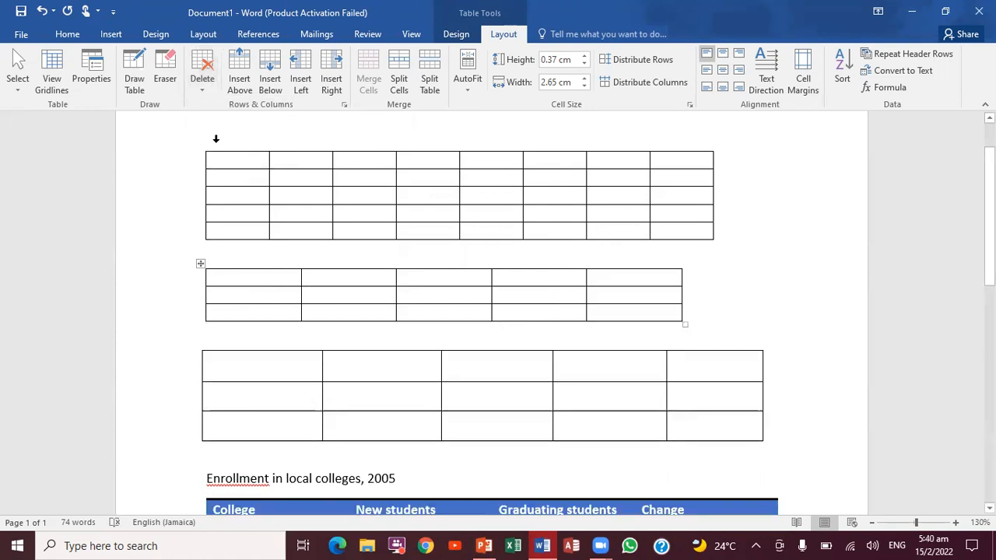
# Check the topic list in PowerPoint and, back in Word, split the first table's first cell into 4 columns and 3 rows.
pyautogui.click(478, 544)
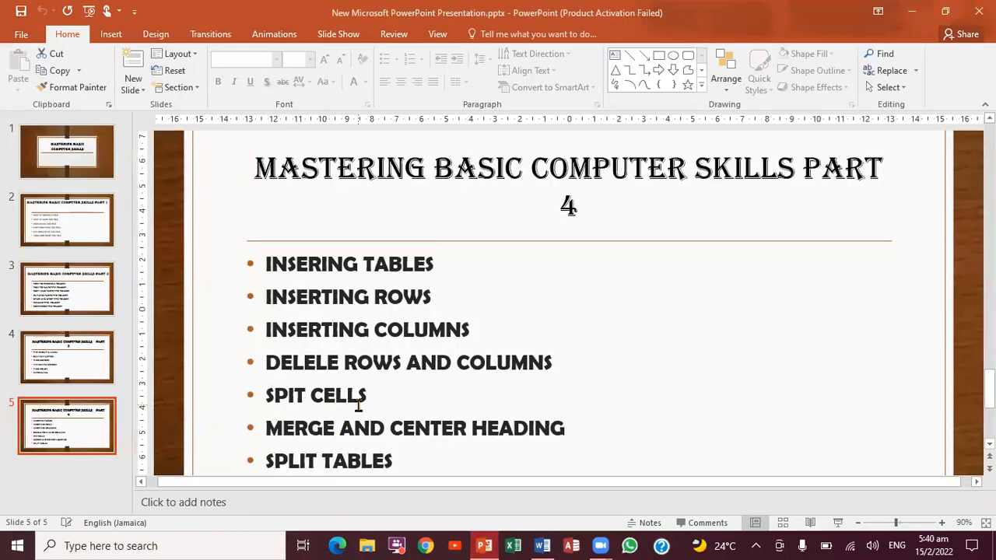
pyautogui.click(543, 546)
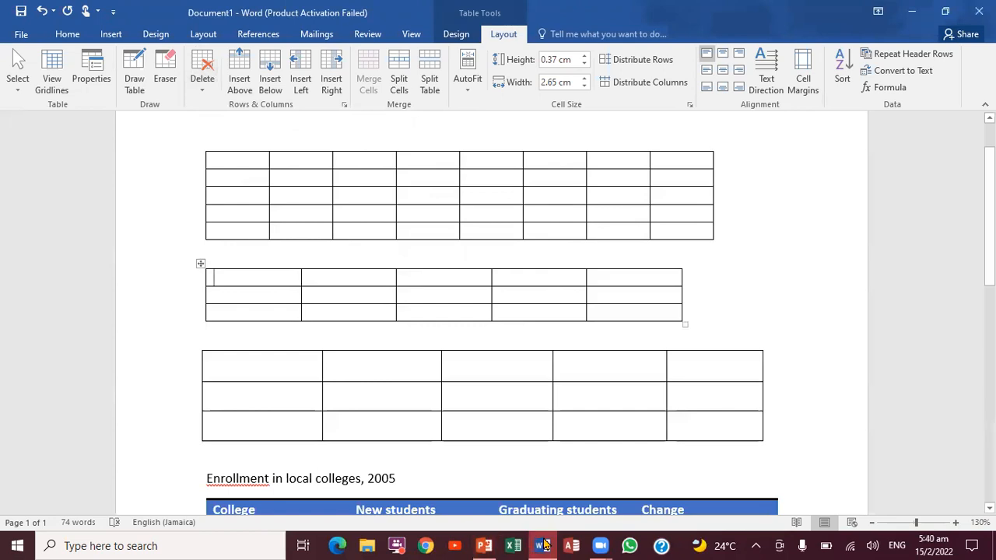
pyautogui.click(242, 156)
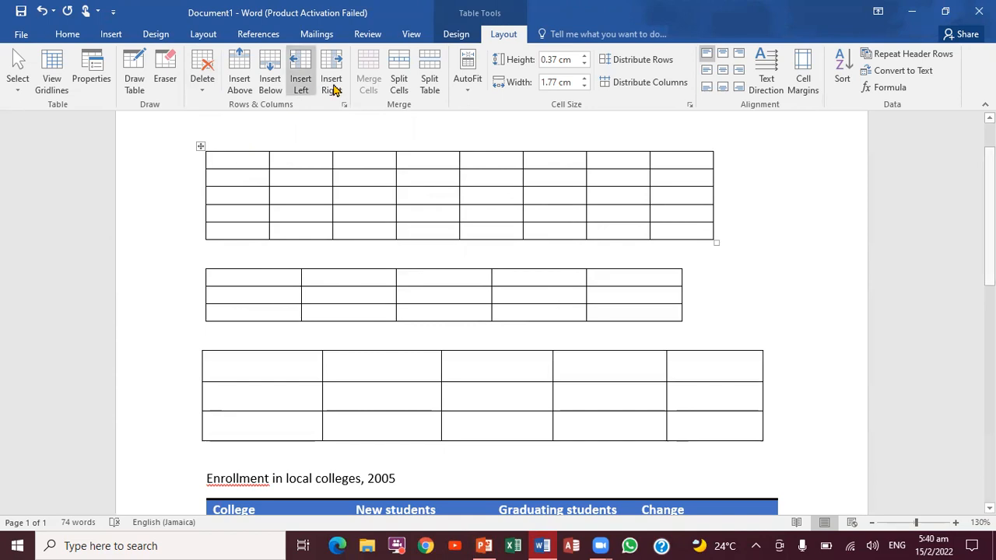
pyautogui.click(400, 84)
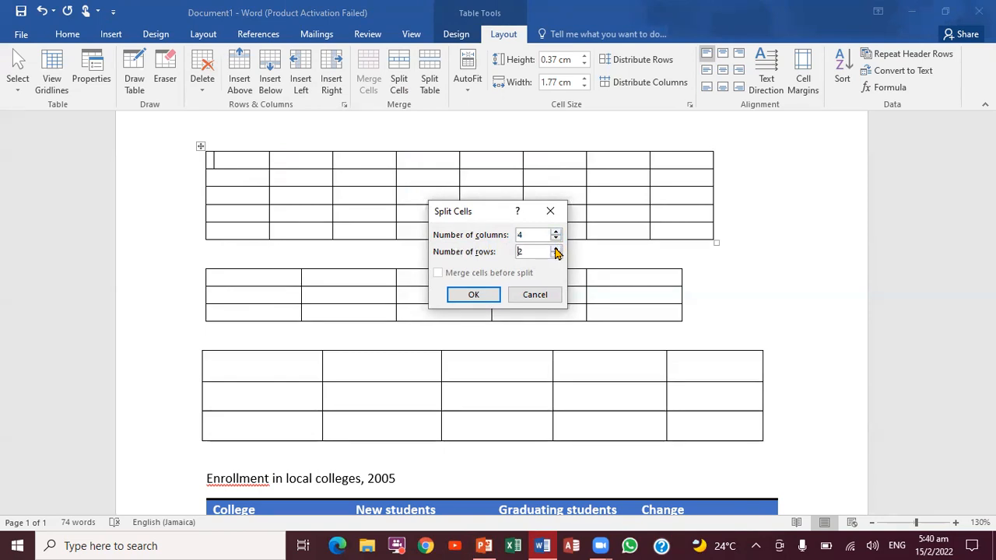
pyautogui.click(480, 295)
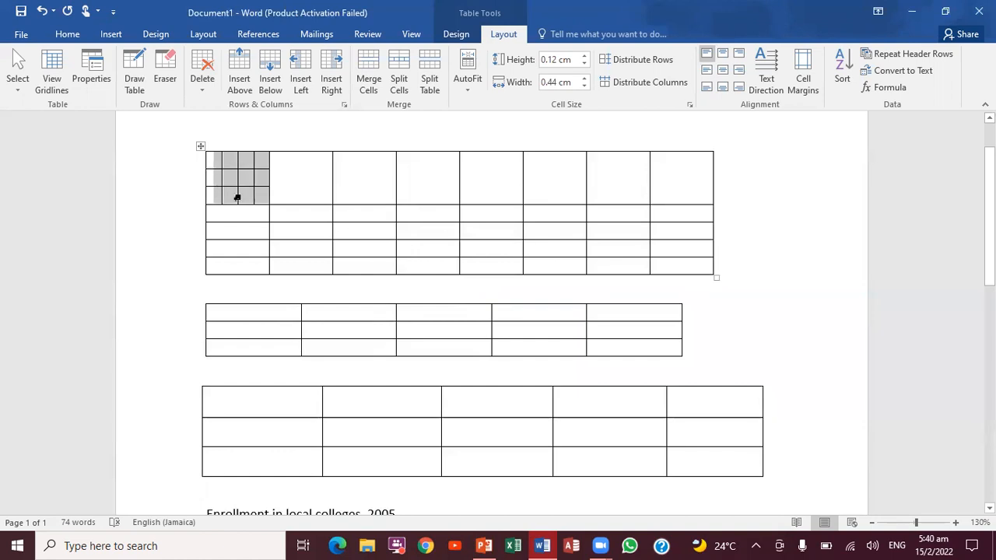
pyautogui.click(187, 200)
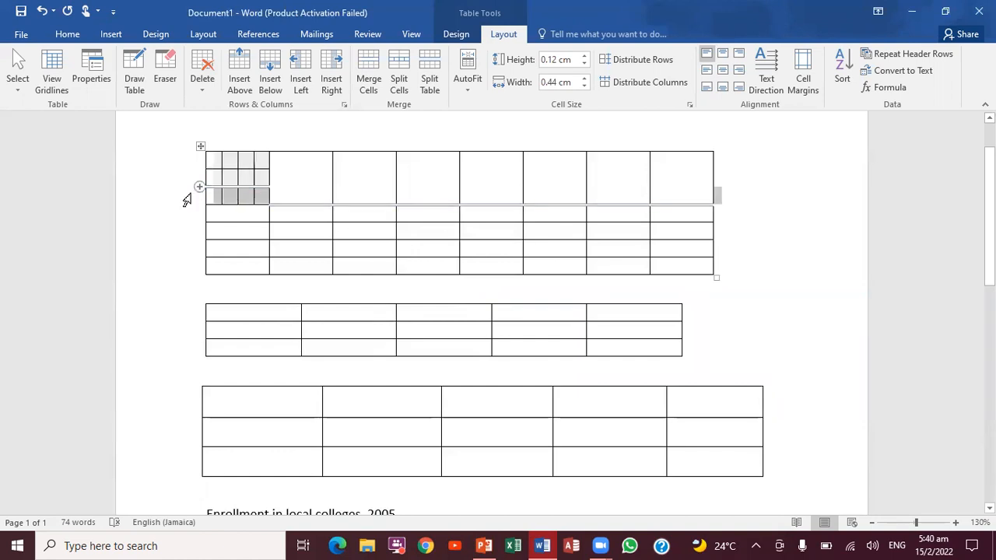
pyautogui.click(473, 187)
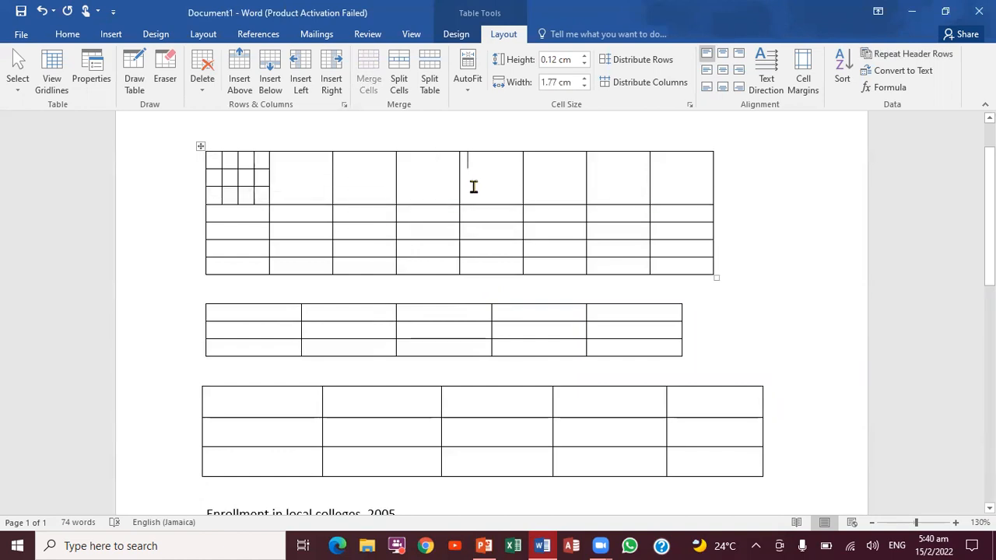
pyautogui.moveTo(473, 187); pyautogui.dragTo(274, 186)
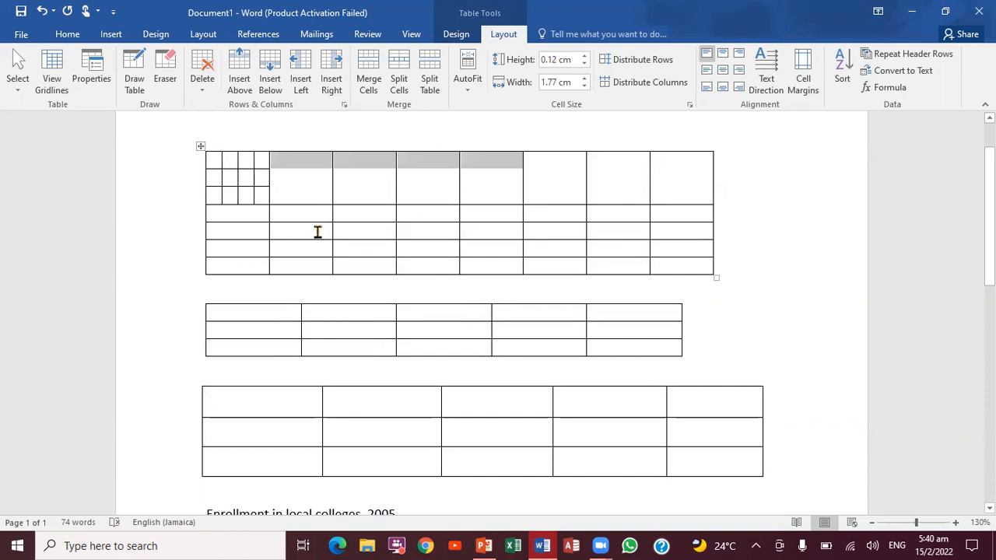
# Check the topic list in PowerPoint and, back in Word, enter the heading COMPUTER in the second table's first cell.
pyautogui.click(484, 545)
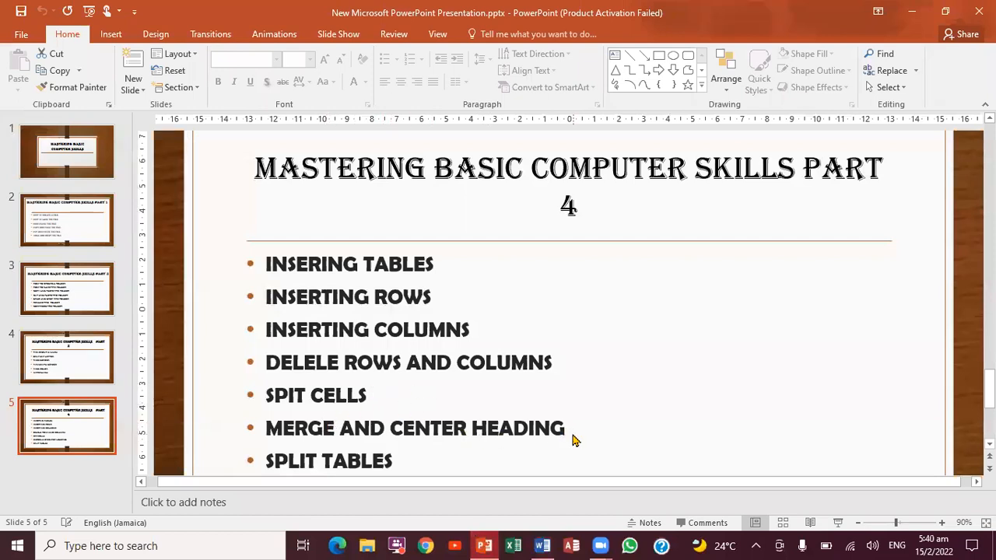
pyautogui.click(541, 546)
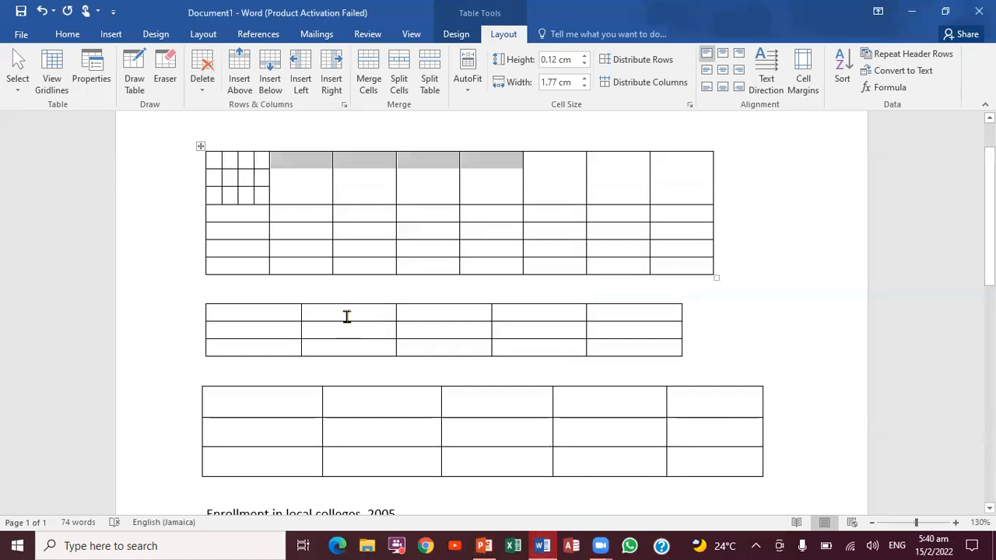
pyautogui.click(296, 309)
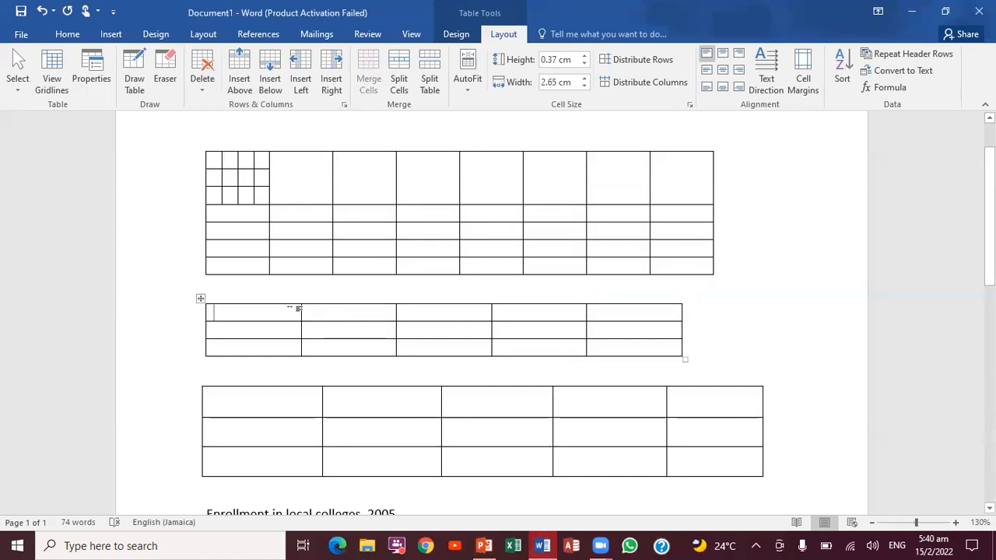
pyautogui.write('c')
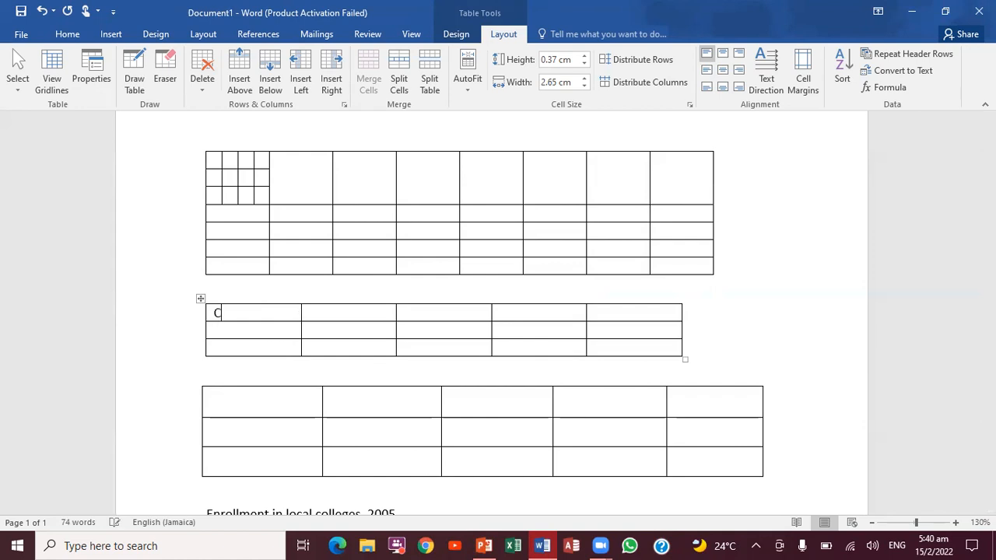
pyautogui.write('OPP')
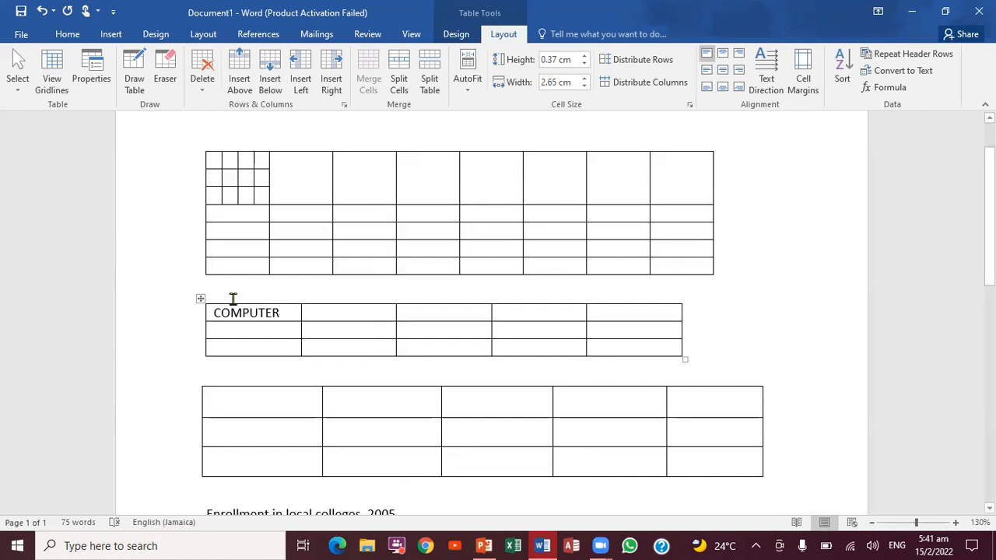
# Merge all cells of the second table's first row and center the COMPUTER heading in the merged cell.
pyautogui.moveTo(218, 312); pyautogui.dragTo(623, 312)
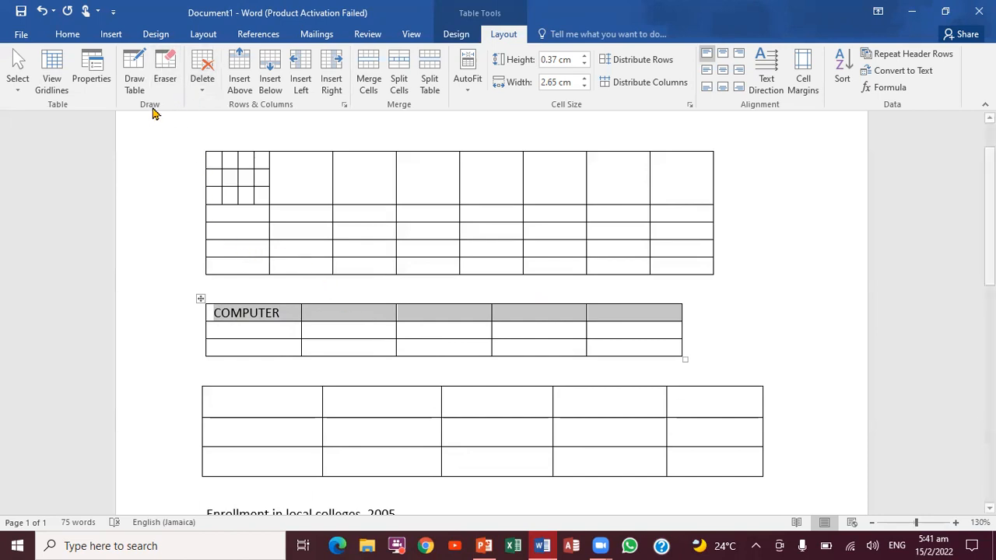
pyautogui.click(367, 79)
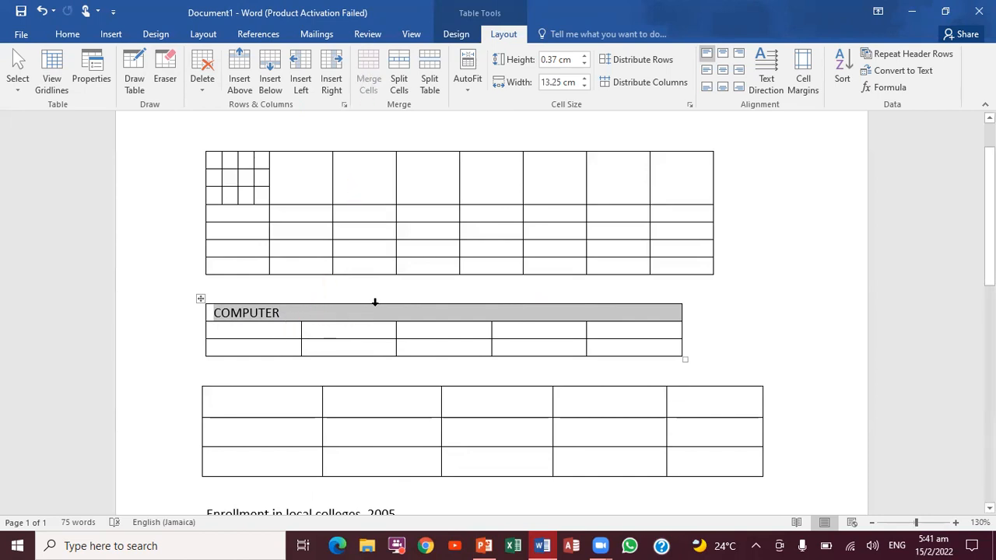
pyautogui.click(722, 71)
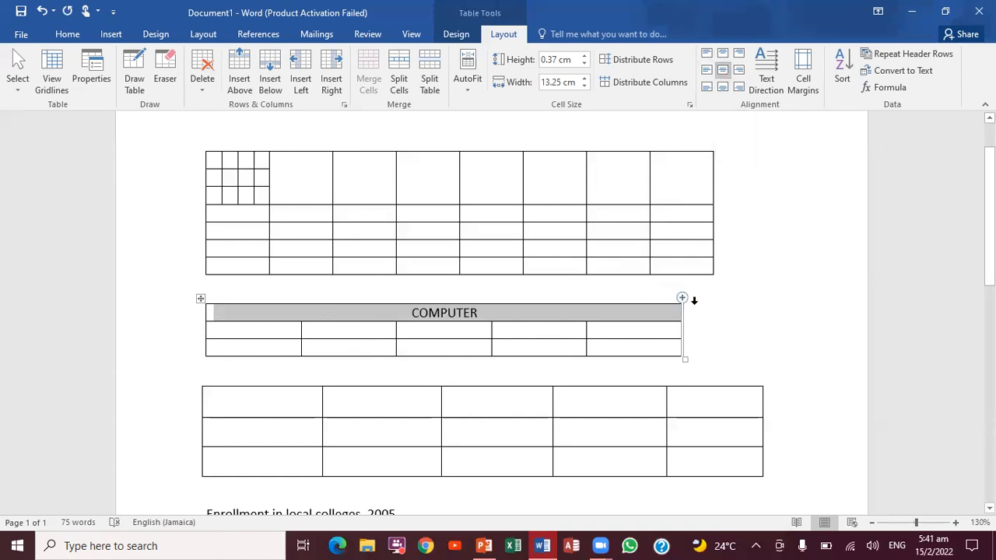
pyautogui.click(694, 300)
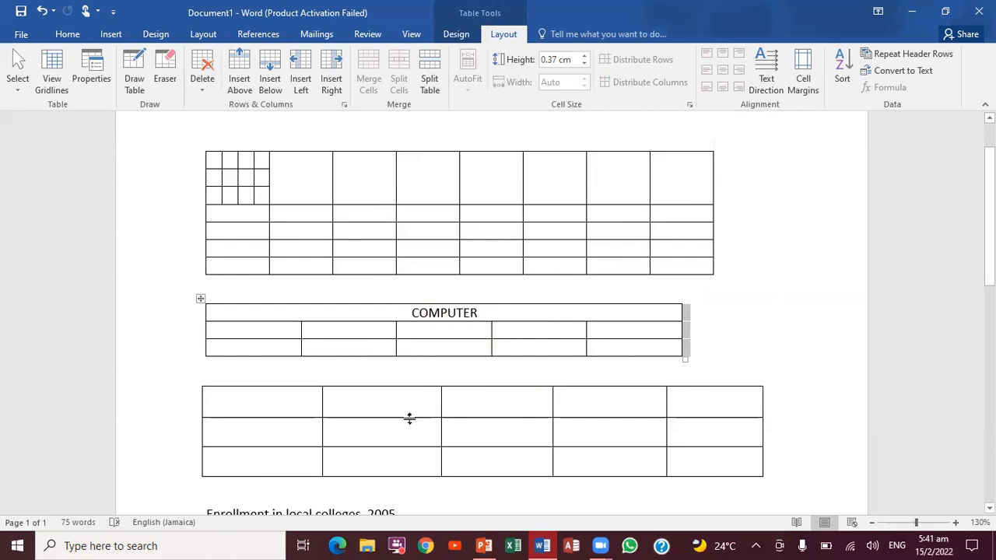
# Check the topic list in PowerPoint and, back in Word, split the first table so its last three rows form a separate table.
pyautogui.click(486, 545)
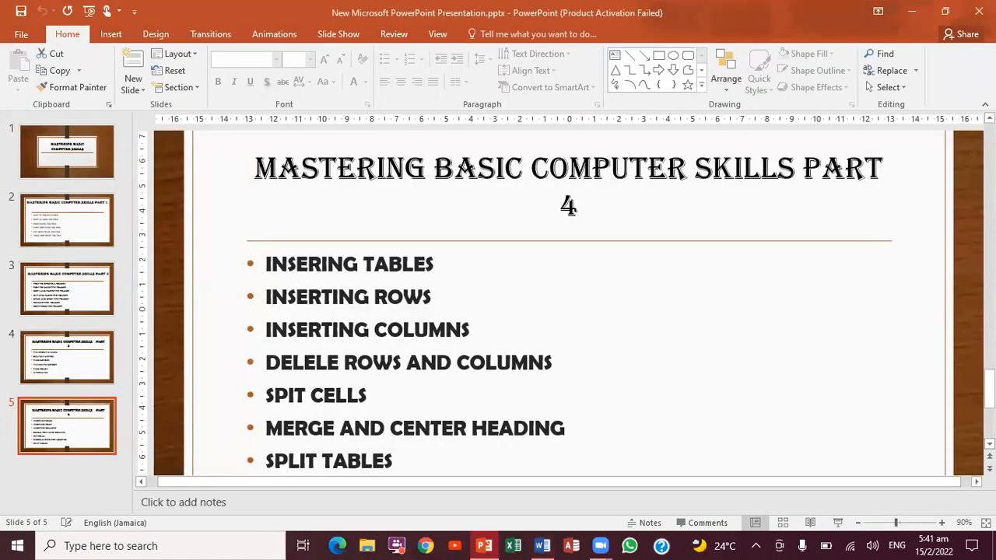
pyautogui.scroll(-1, 569, 422)
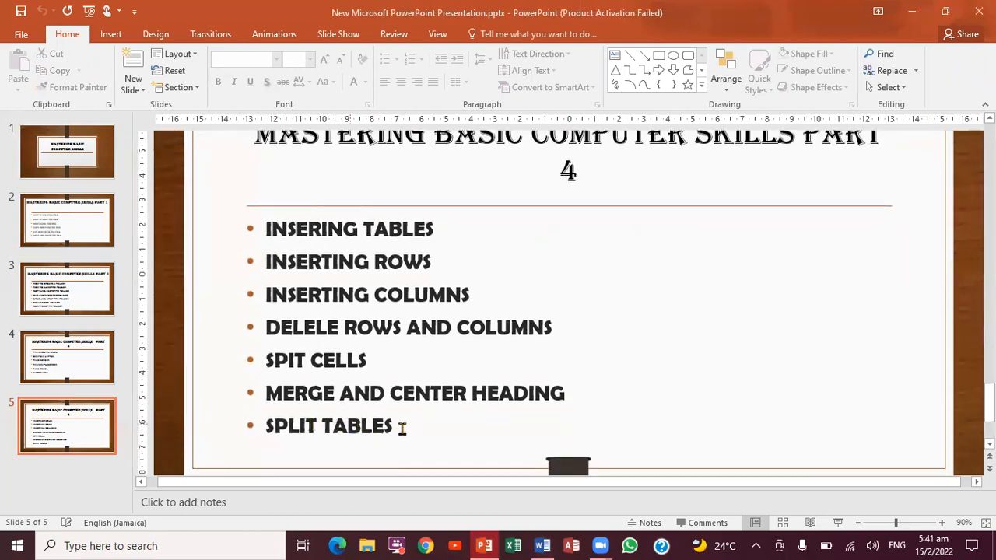
pyautogui.click(542, 545)
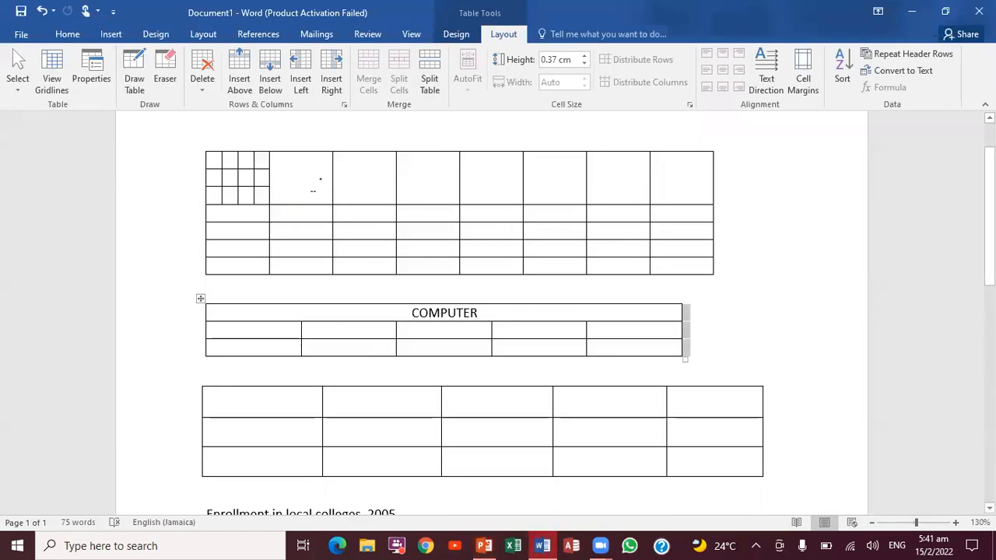
pyautogui.click(254, 231)
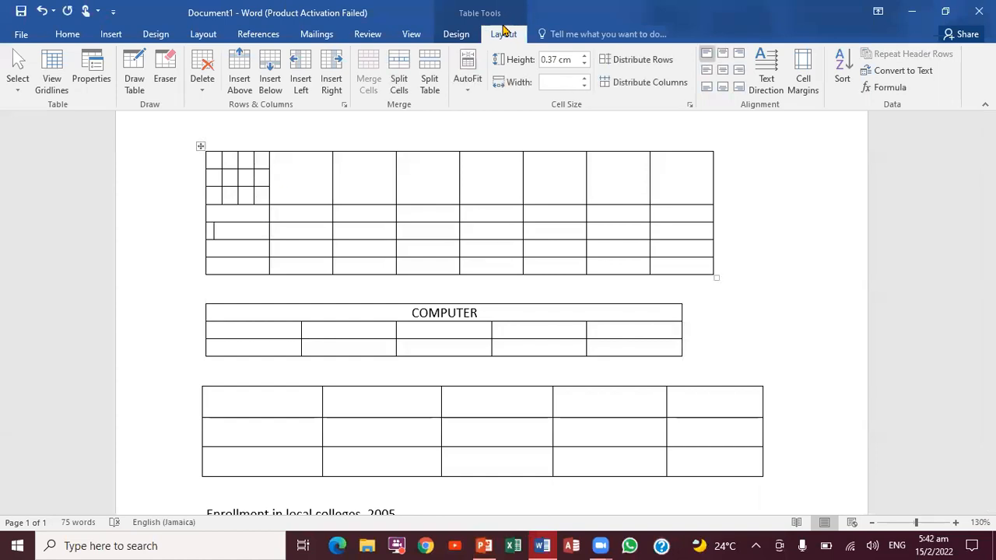
pyautogui.click(429, 81)
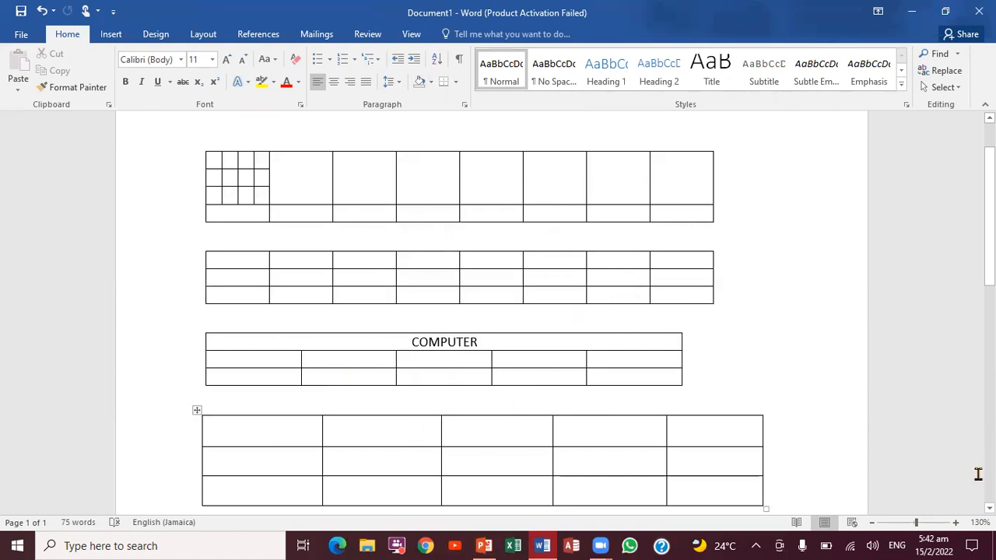
pyautogui.scroll(-2, 974, 498)
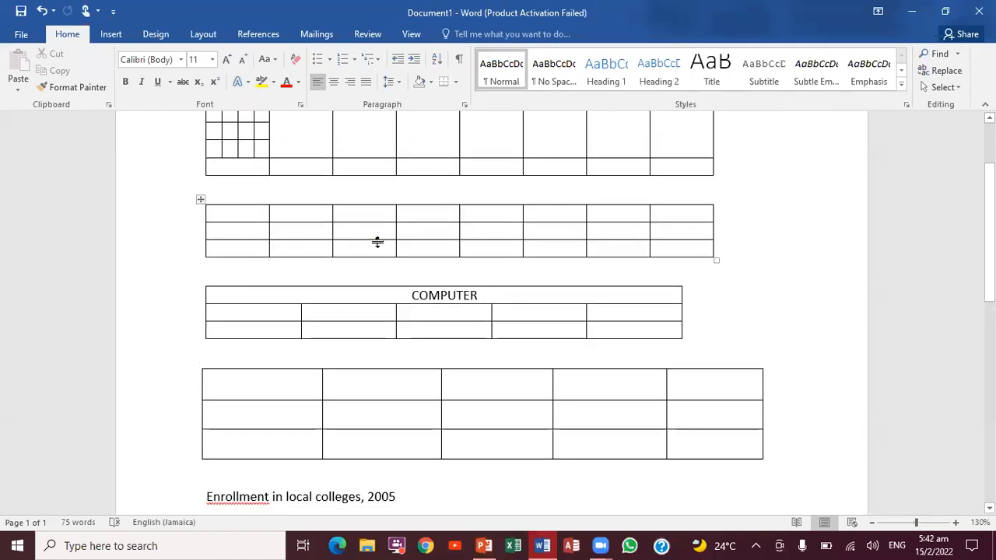
pyautogui.click(679, 247)
pyautogui.press('Return')
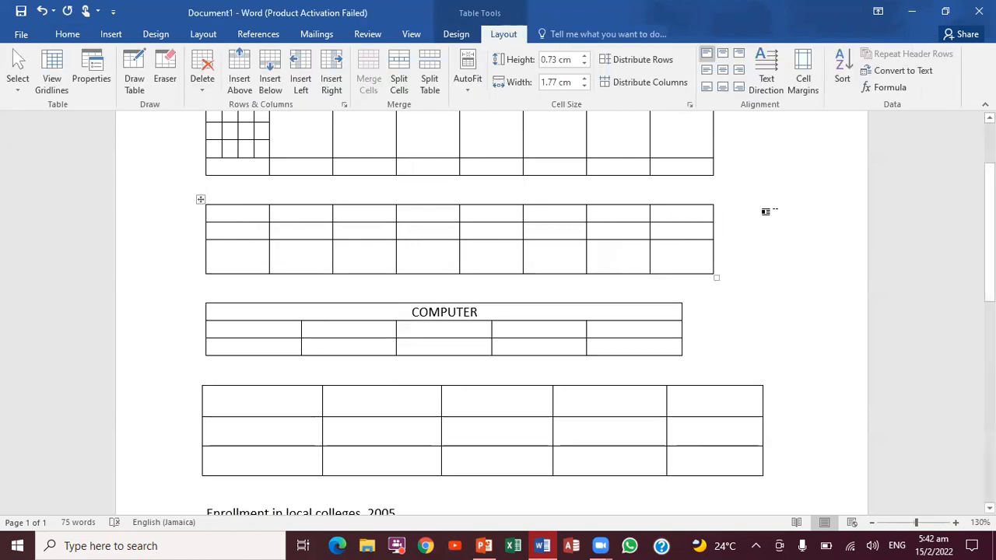
pyautogui.press('BackSpace')
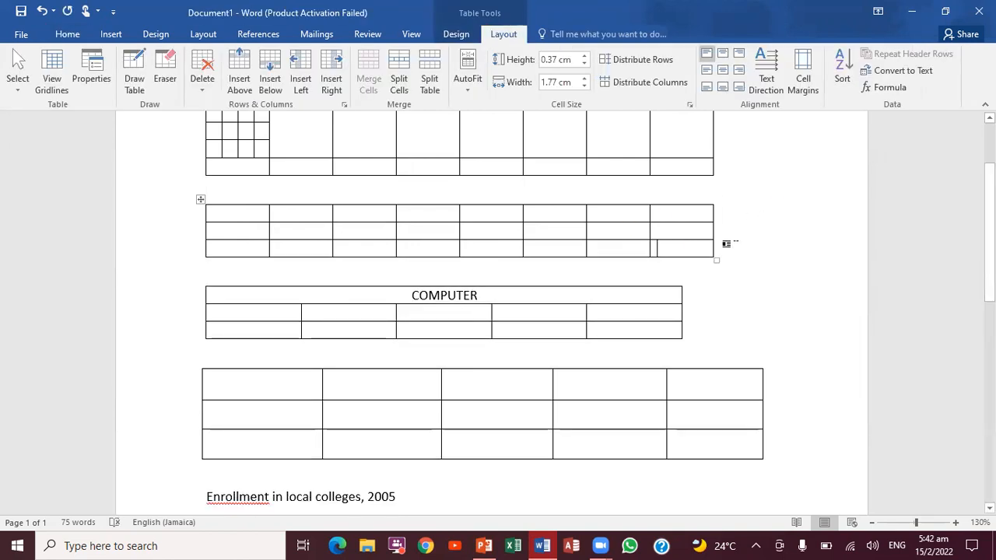
# Add a row to the three-row table above the COMPUTER table and split it into two tables of two rows each.
pyautogui.click(724, 245)
pyautogui.press('Return')
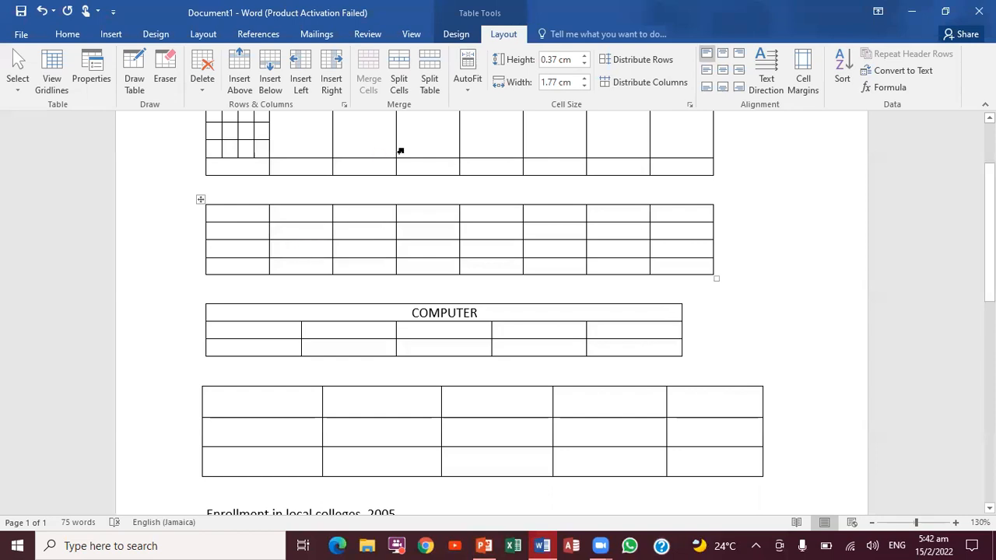
pyautogui.click(436, 86)
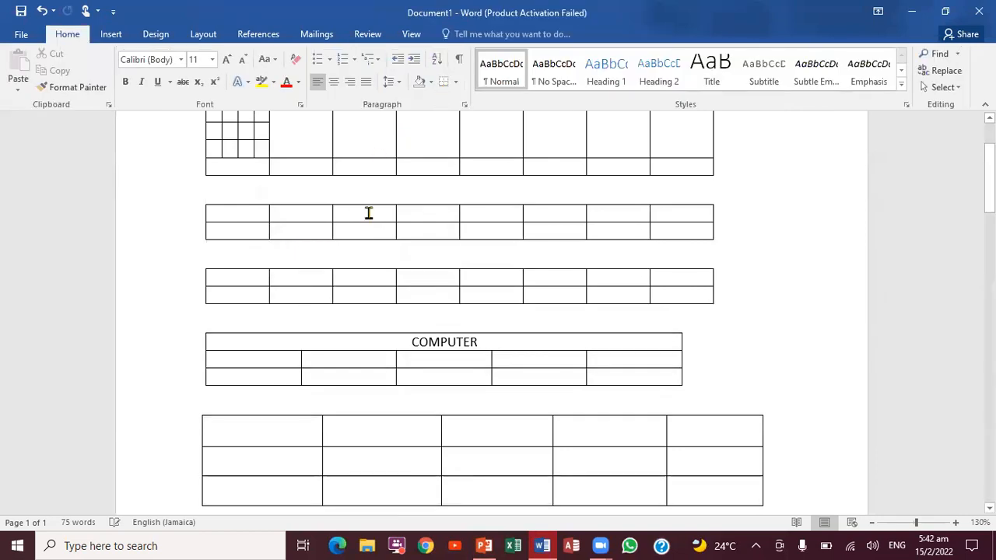